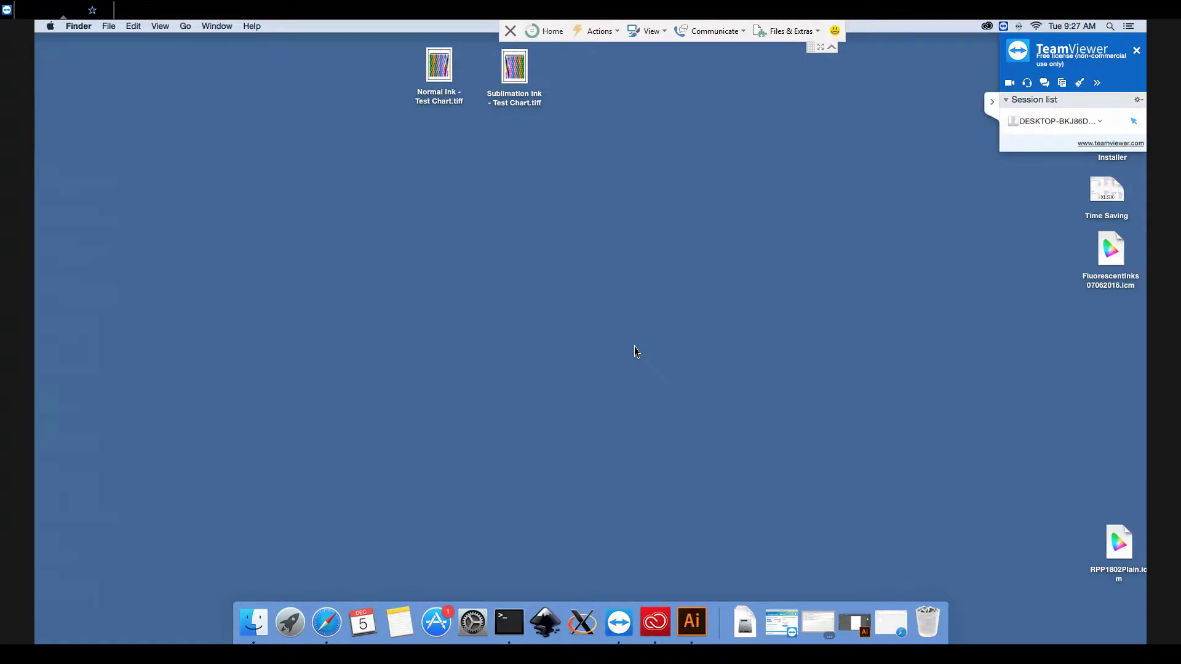
Show the Example Ricoh printer (RICOH Aficio SG3110DN) details in System Preferences' Printers & Scanners
click(484, 629)
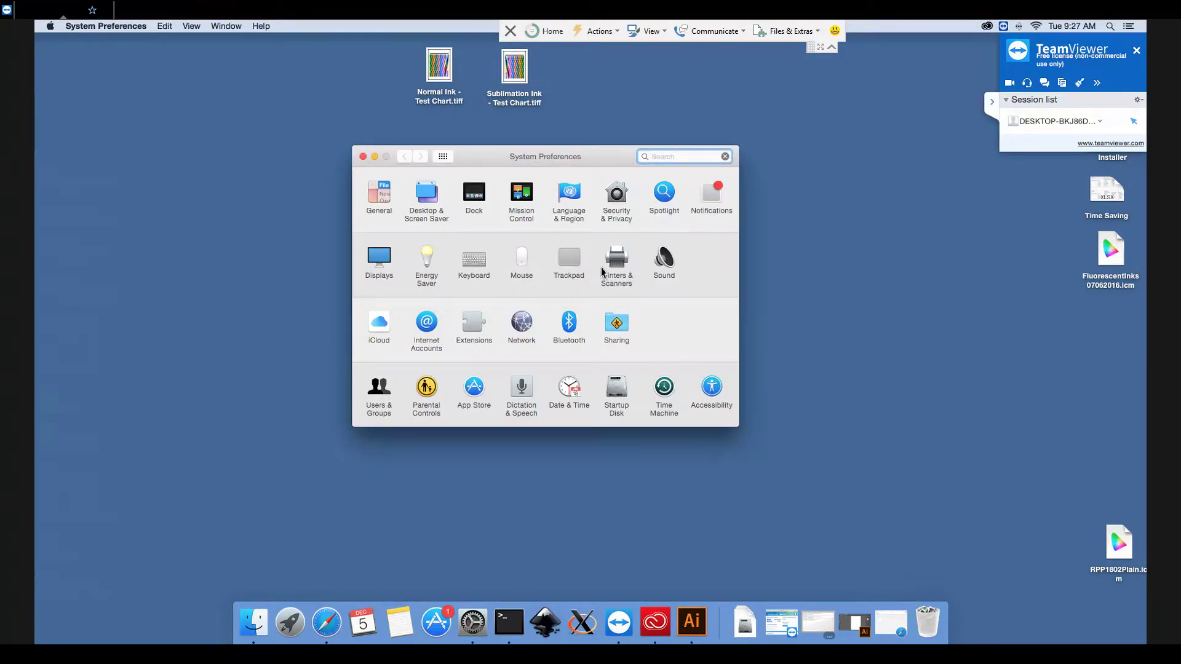
click(617, 262)
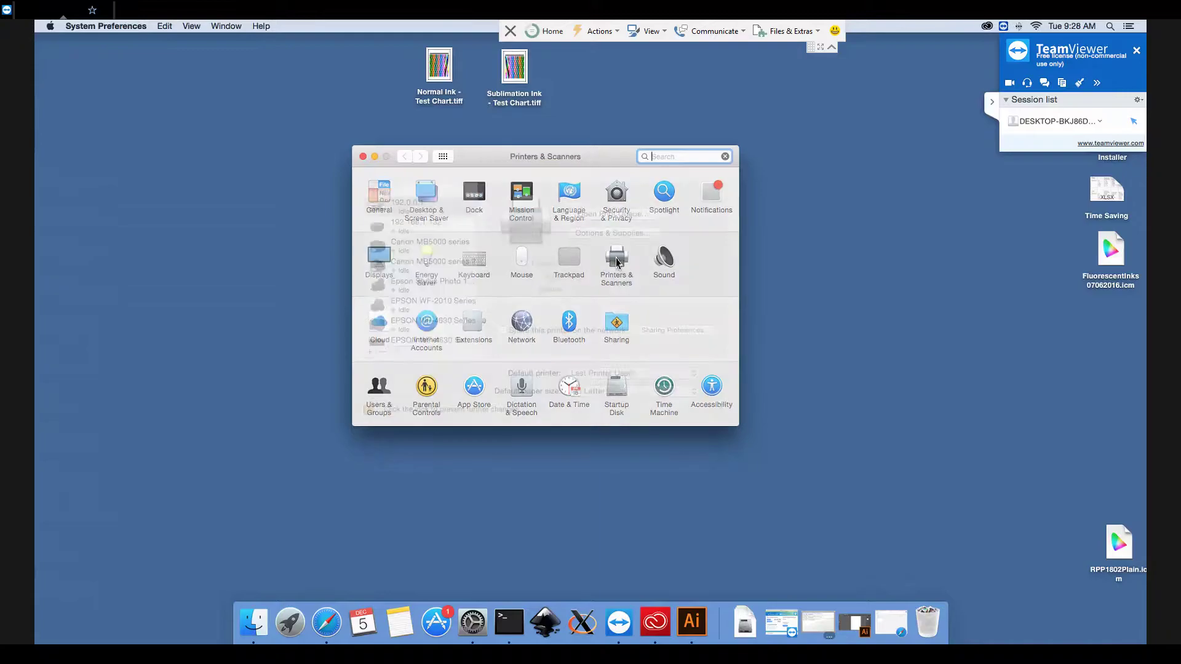
scroll(463, 261, down, 5)
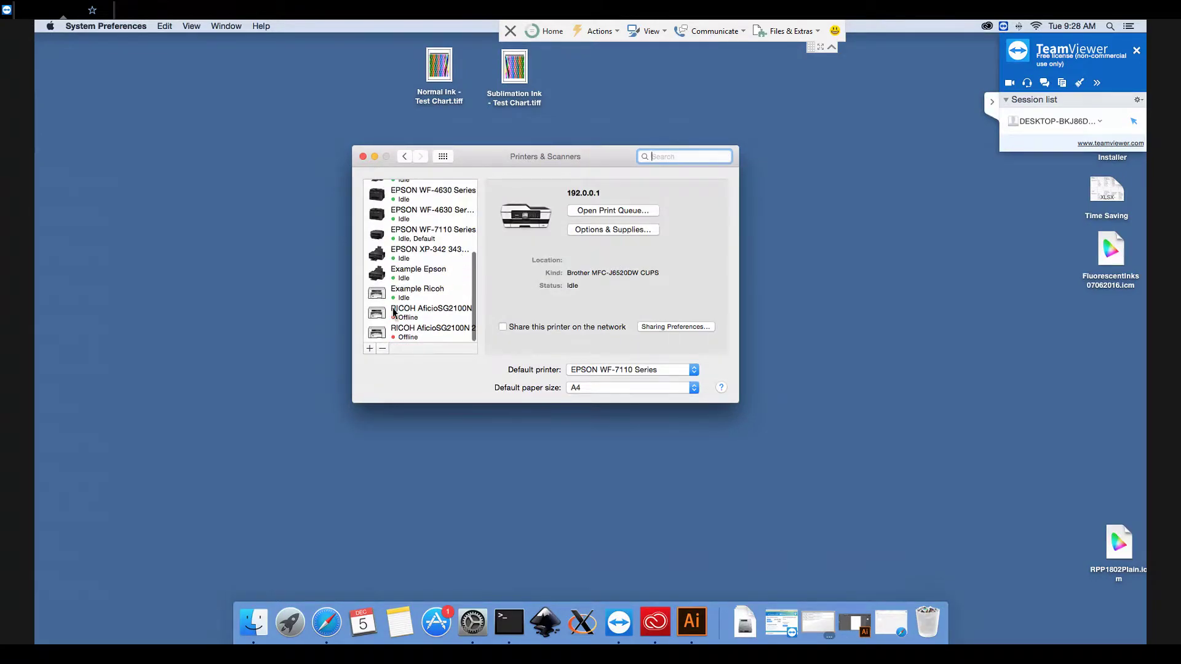
click(427, 295)
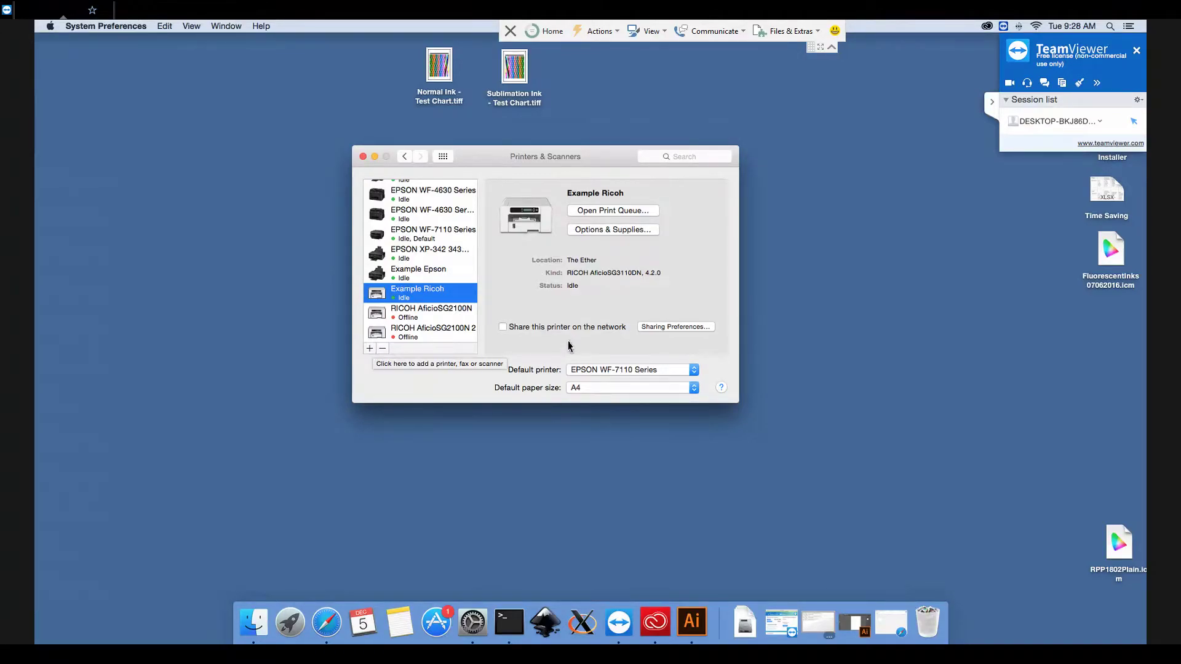
Close Printers & Scanners and restore the Safari window showing the Google Drive ICC Profiles folder
click(363, 156)
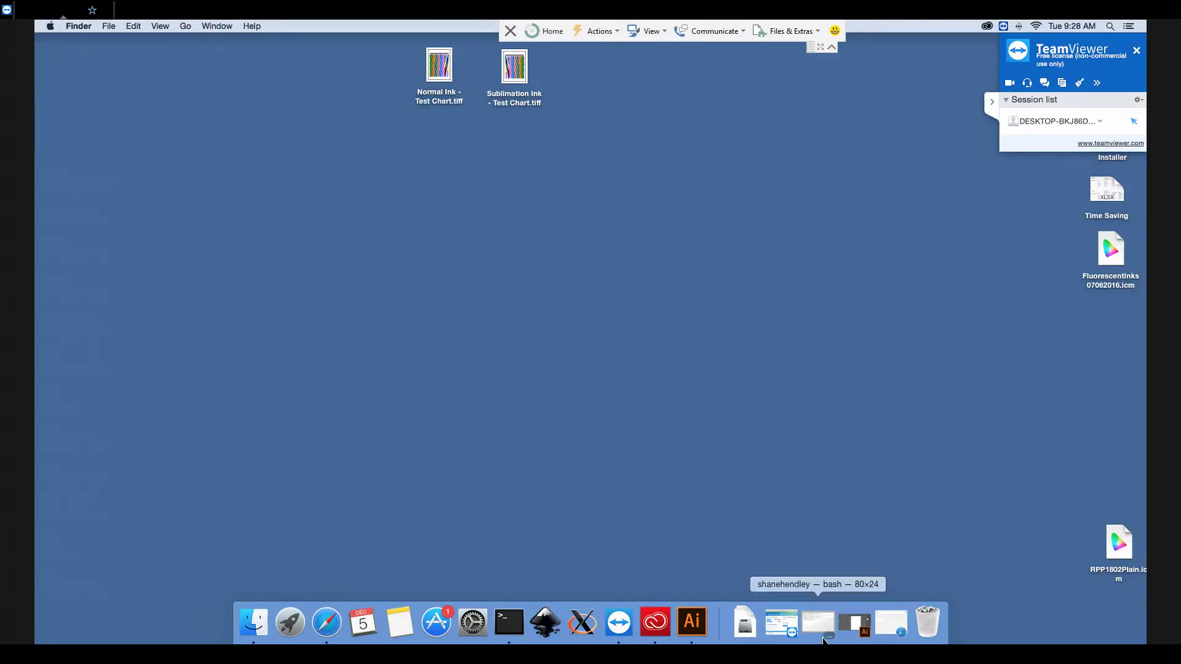
click(890, 624)
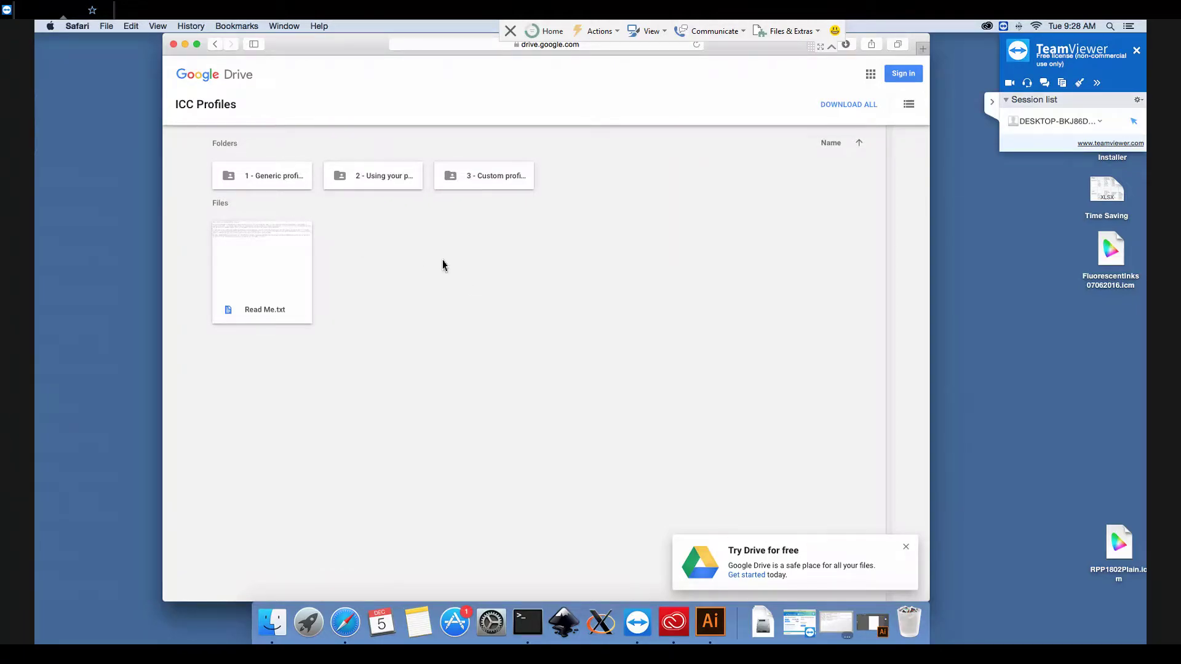
Download the Mac_RicohSG3 profile from 1 - Generic profiles > Mac > CityInkExpress Paper
click(282, 177)
click(282, 179)
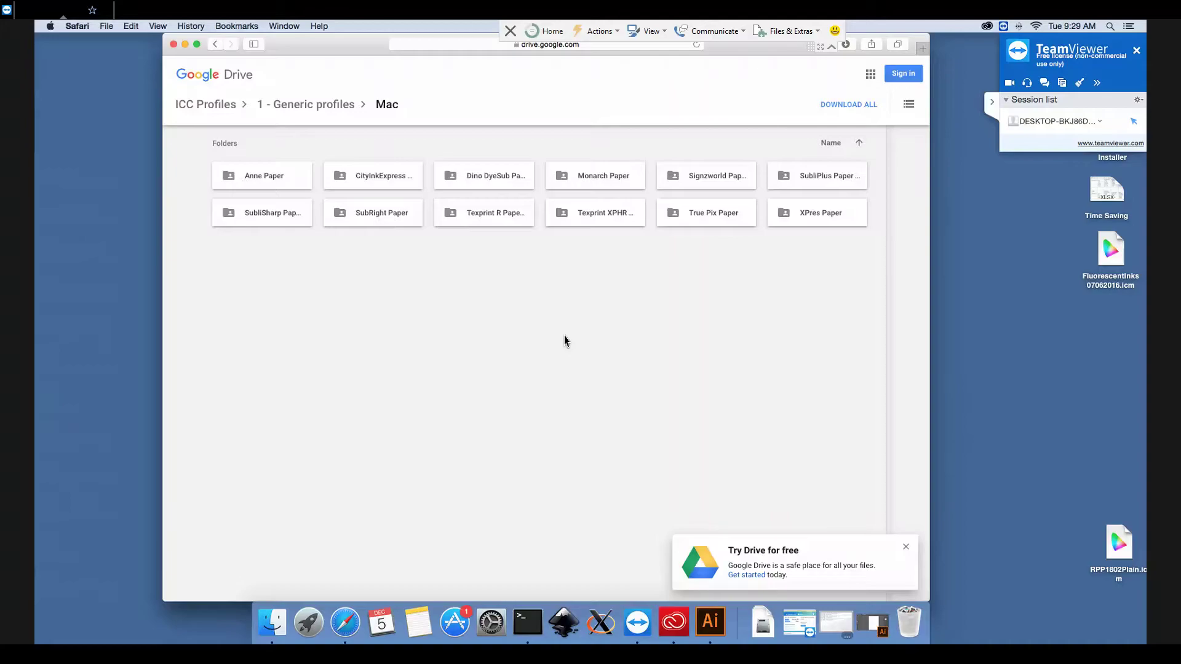
double_click(379, 184)
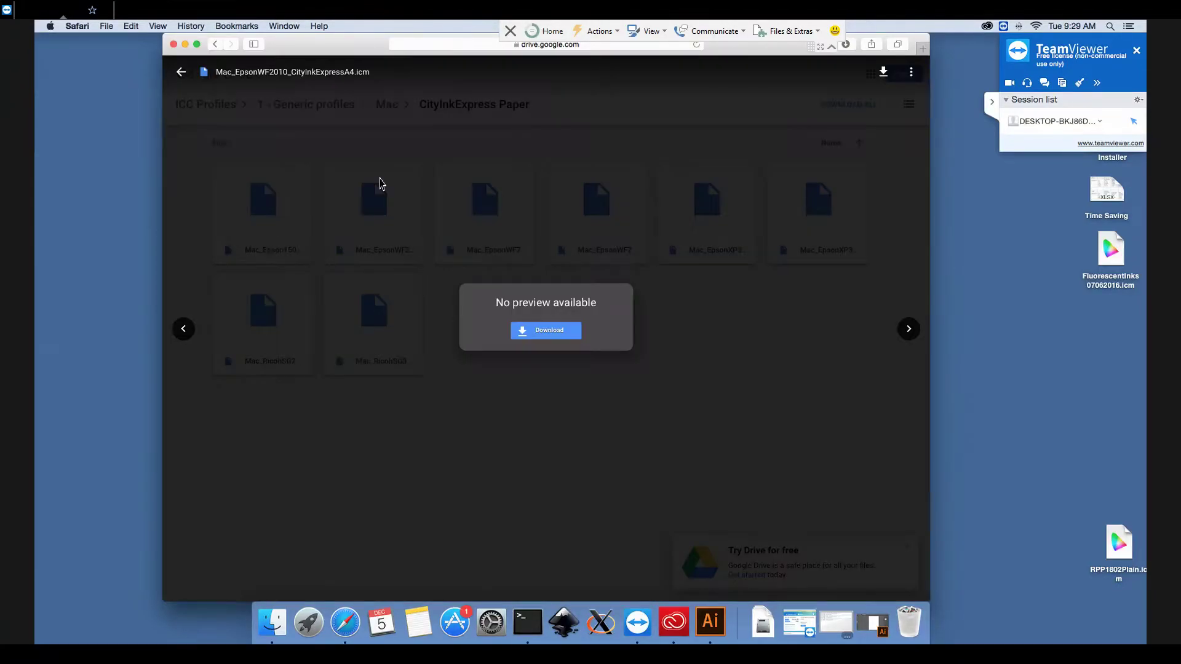
click(845, 341)
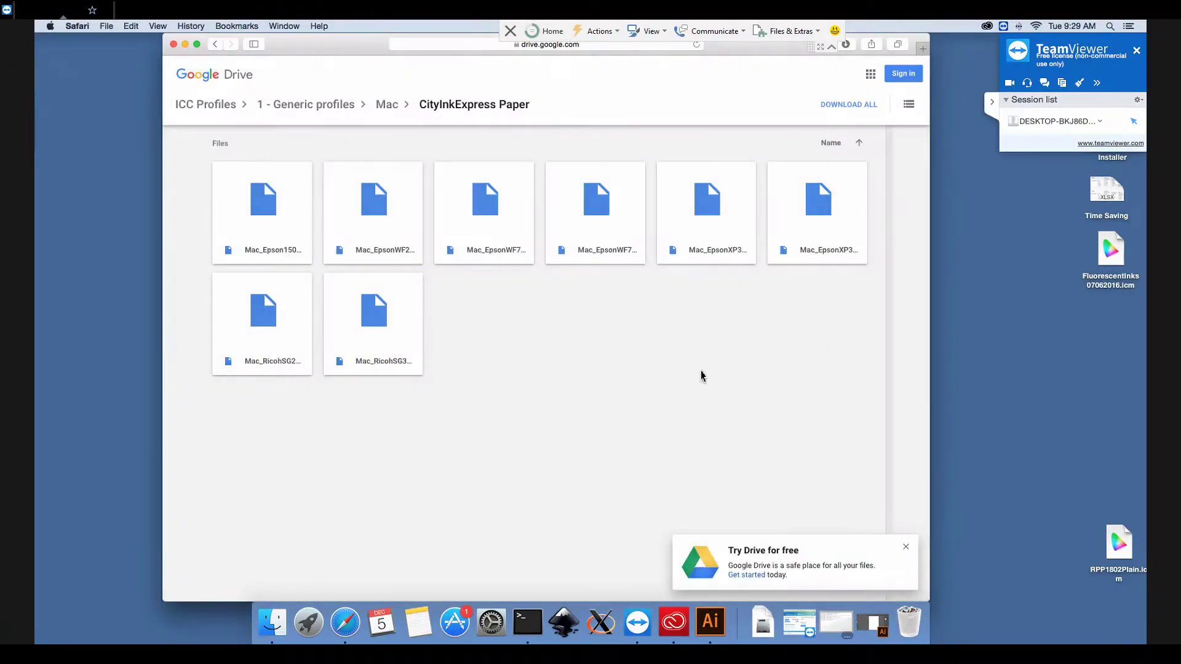
mouse_move(391, 329)
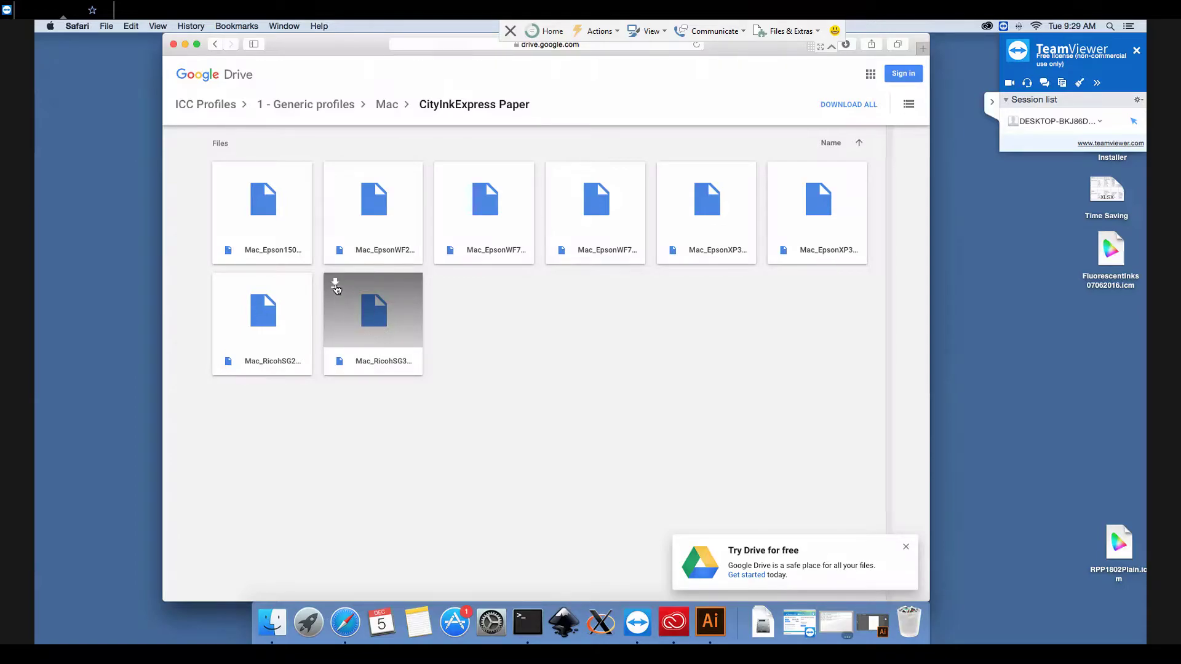
click(335, 284)
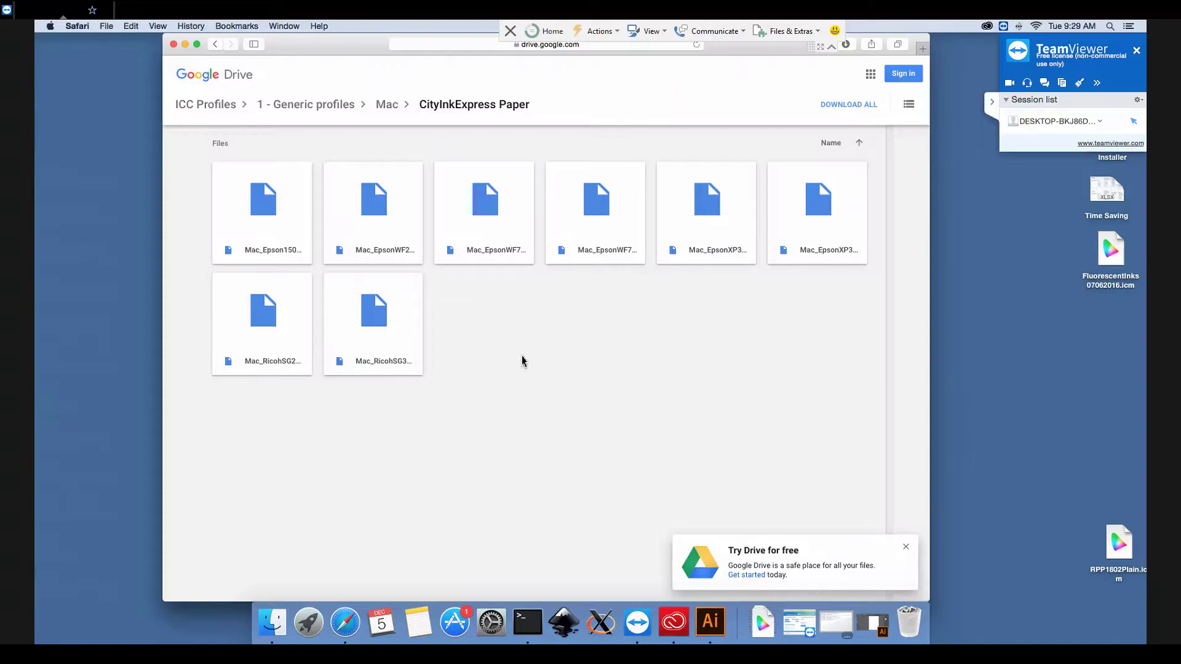
Minimize Safari and drag the downloaded Mac_RicohSG3110DN .icm profile from Downloads onto the desktop
click(185, 46)
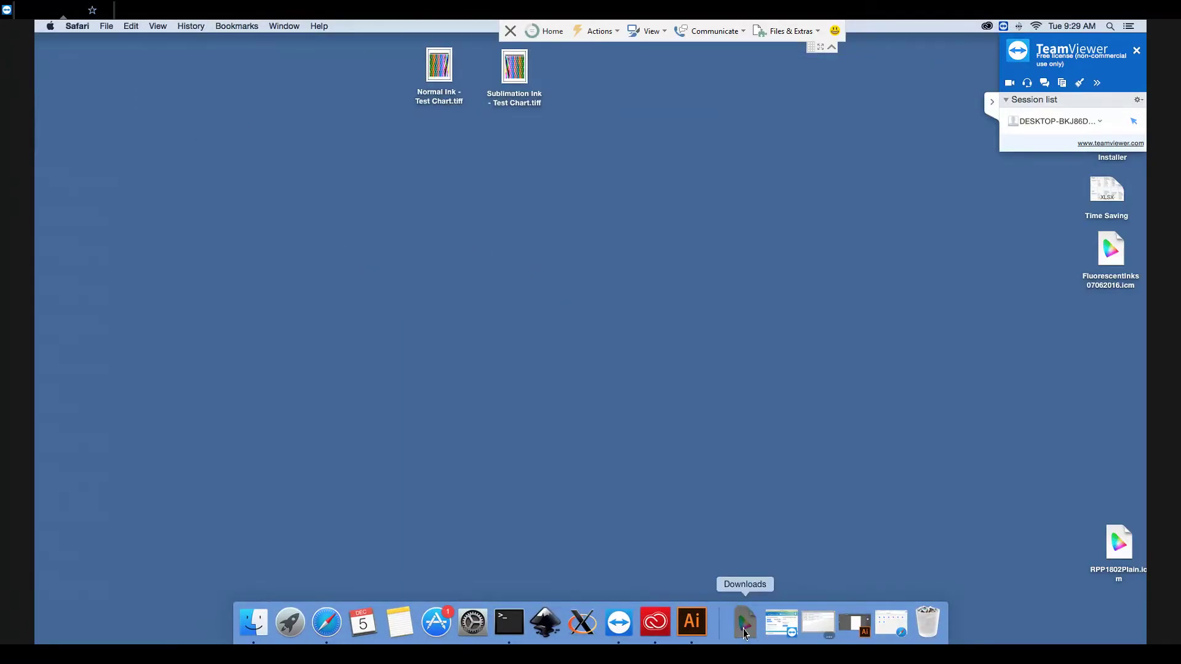
click(744, 633)
drag(751, 579, 1097, 334)
drag(605, 284, 762, 386)
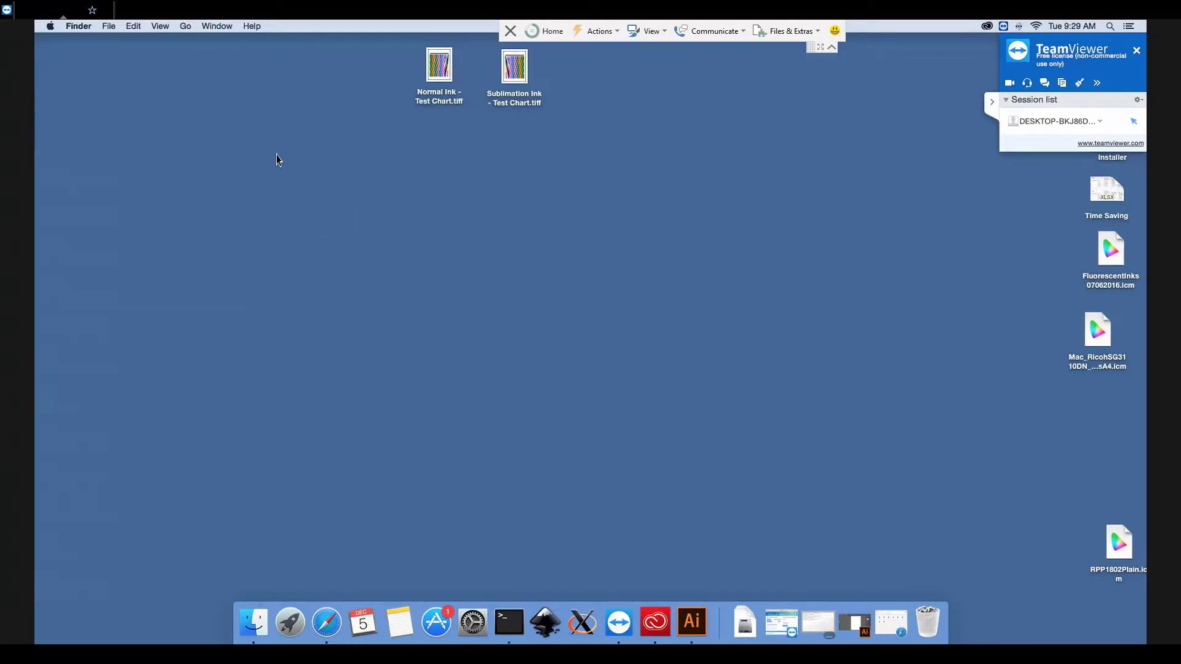
Open the Macintosh HD > Library > ColorSync > Profiles folder in Finder
click(186, 27)
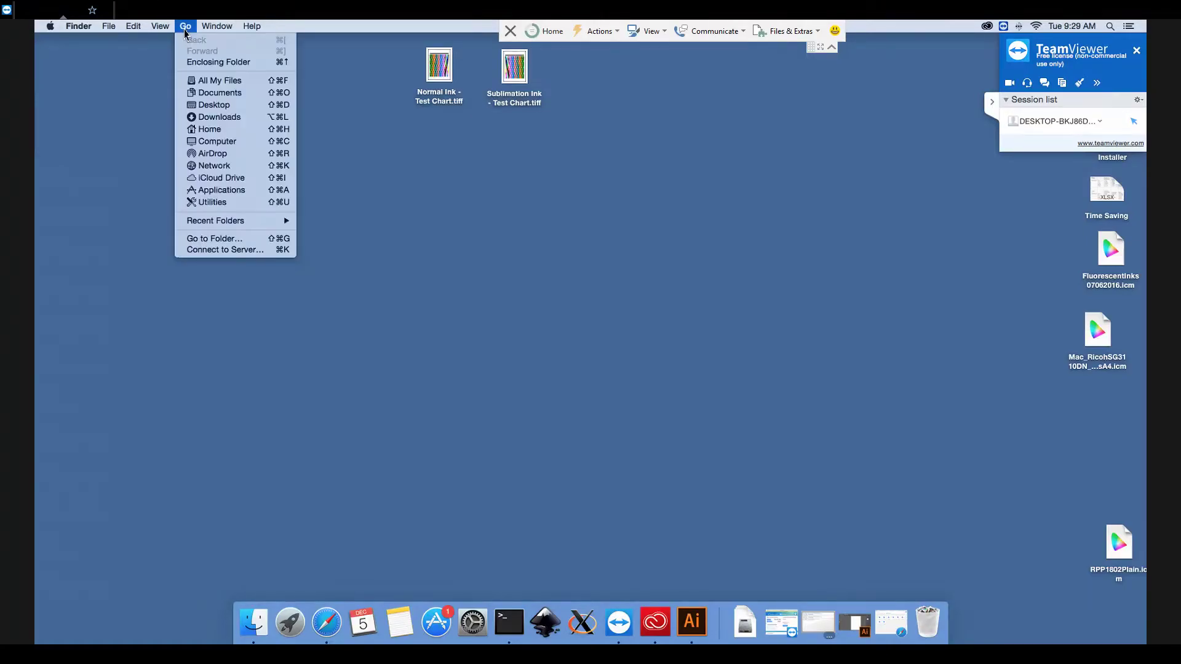
click(213, 143)
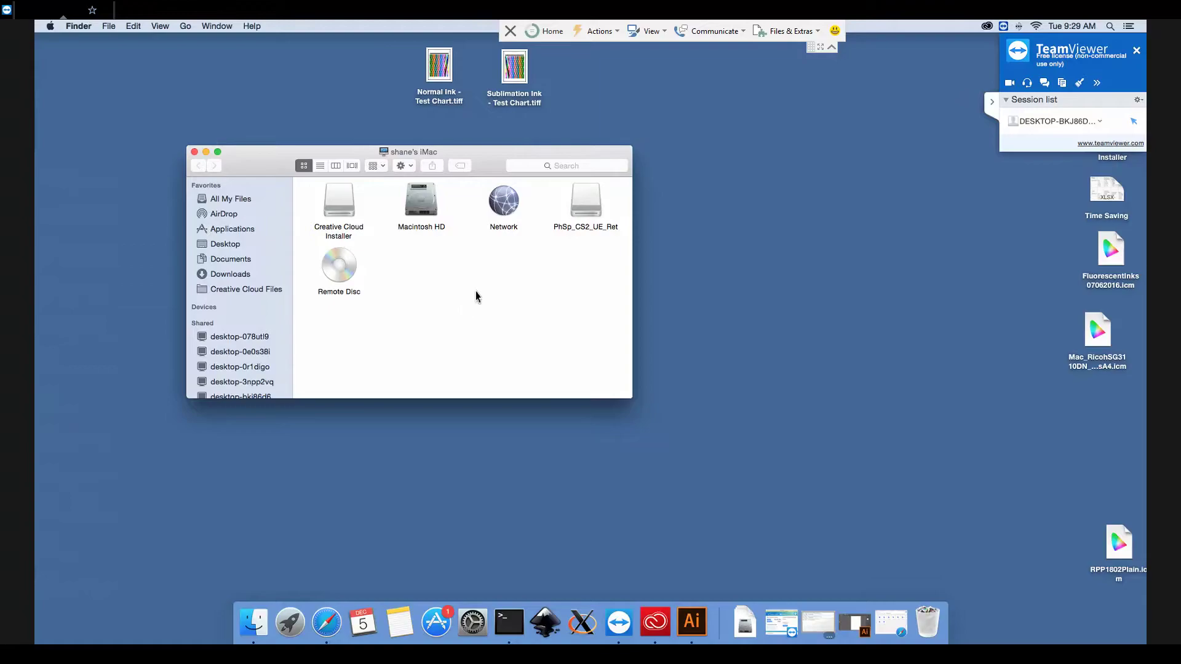
double_click(421, 203)
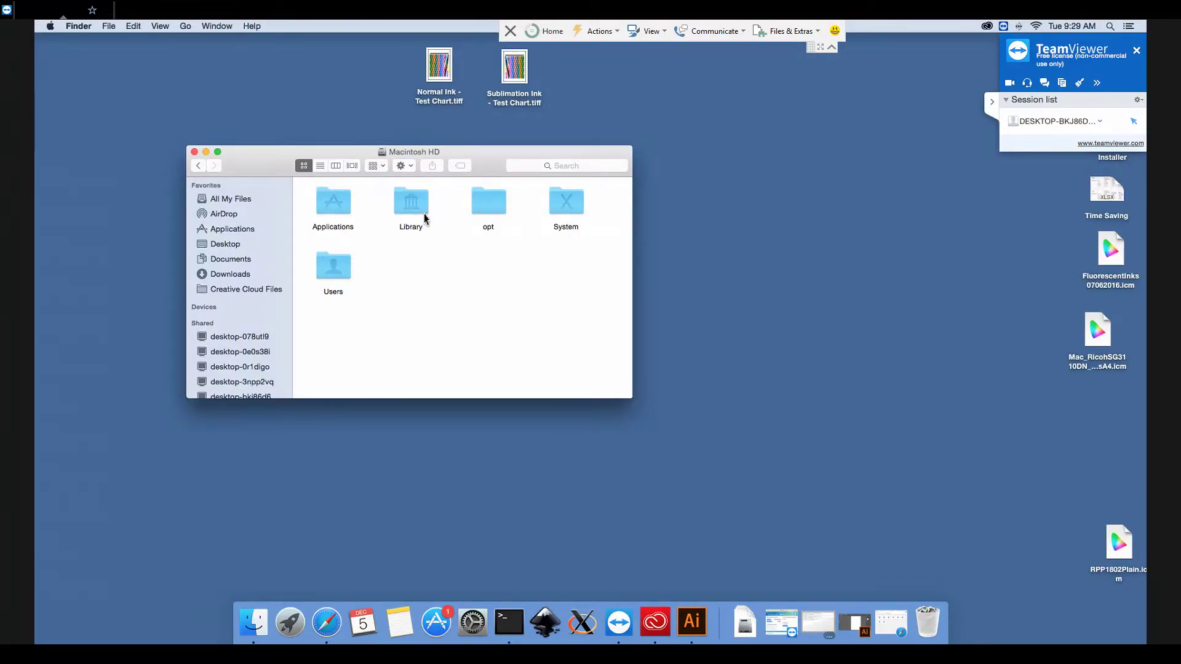
double_click(424, 217)
double_click(332, 272)
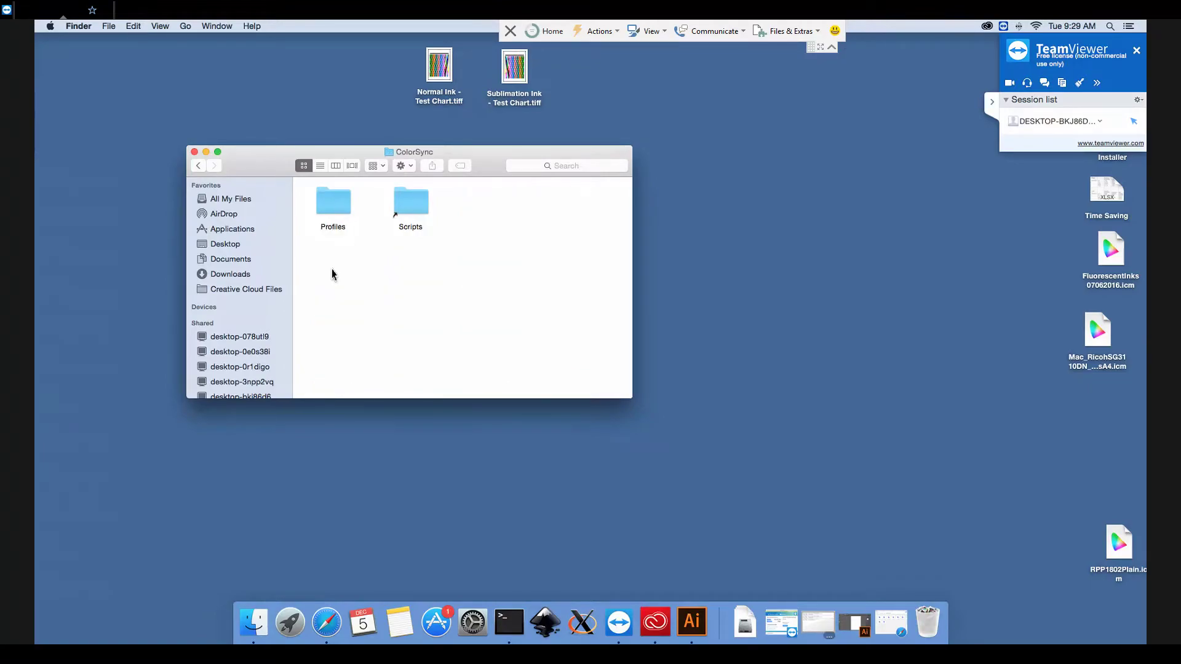
double_click(333, 203)
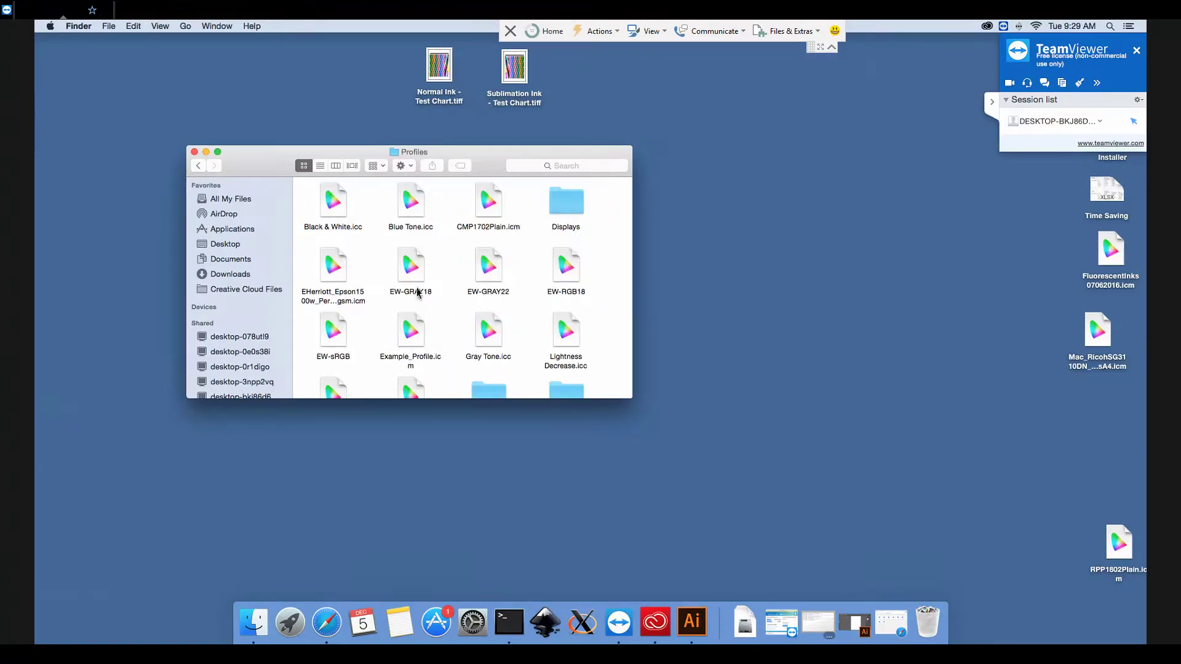
Move the Ricoh .icm profile into Profiles, authenticating with the admin password, then close the window
drag(1107, 344, 612, 316)
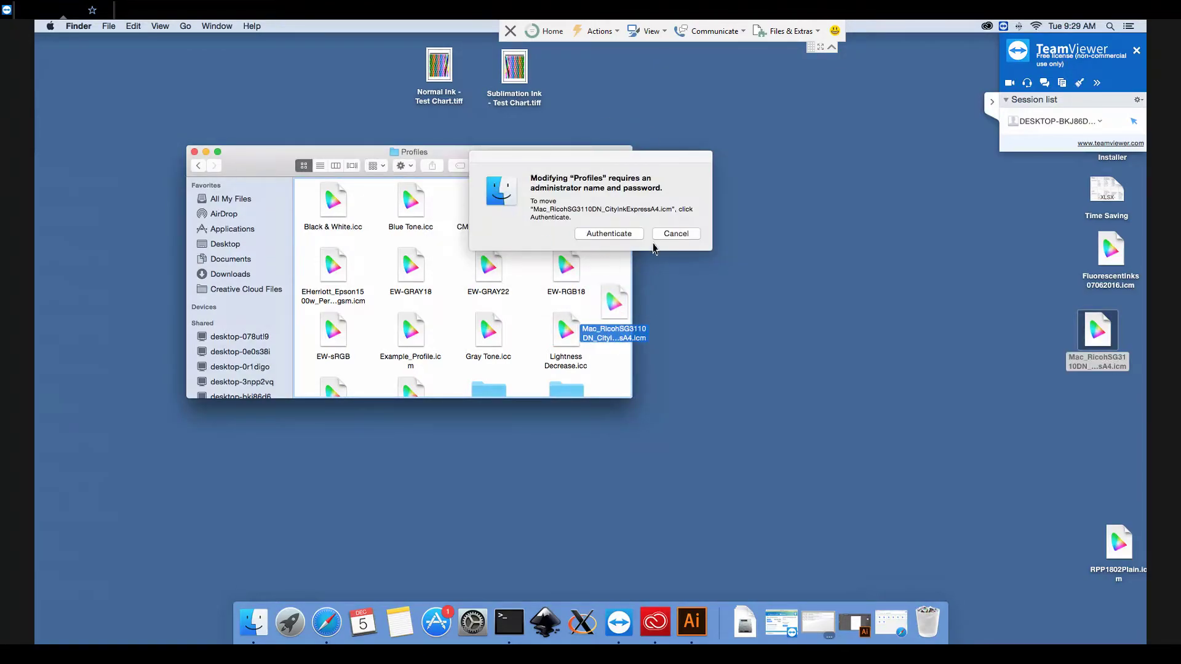
click(609, 234)
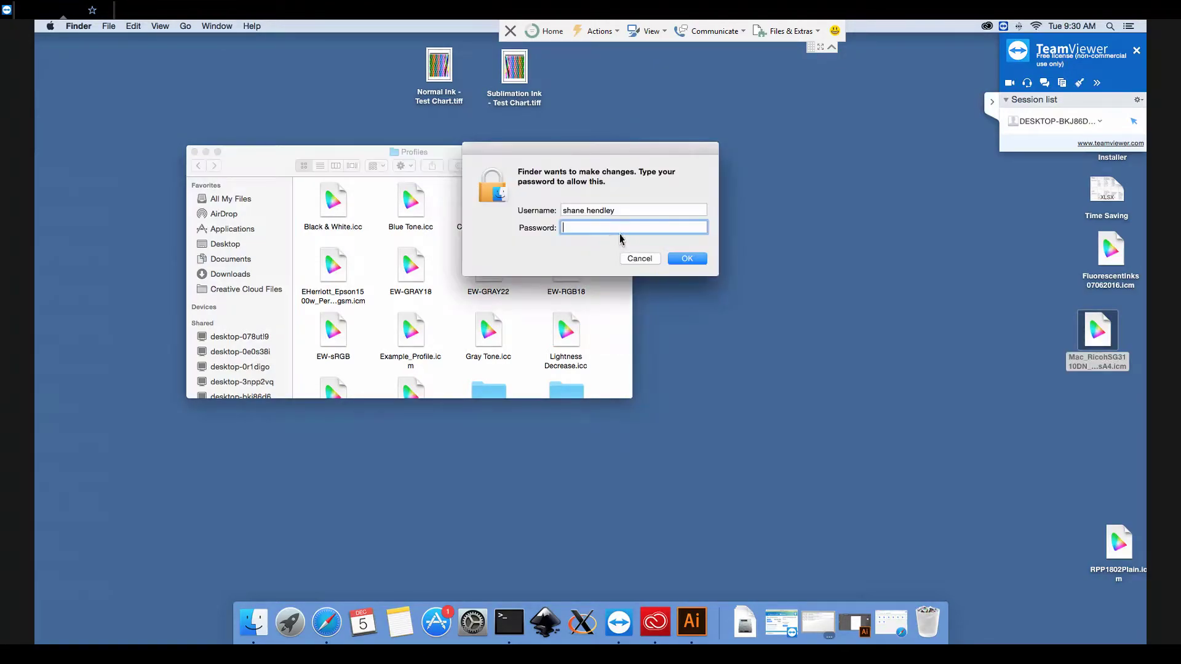
text(•••••••••••)
key(Return)
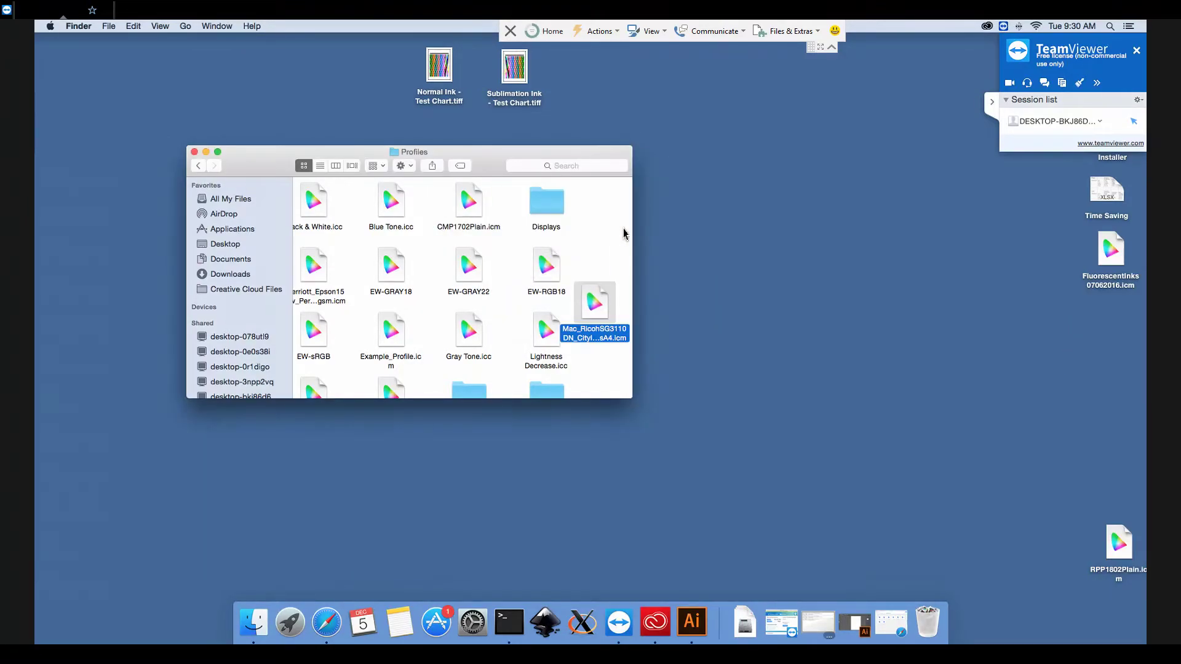
click(586, 221)
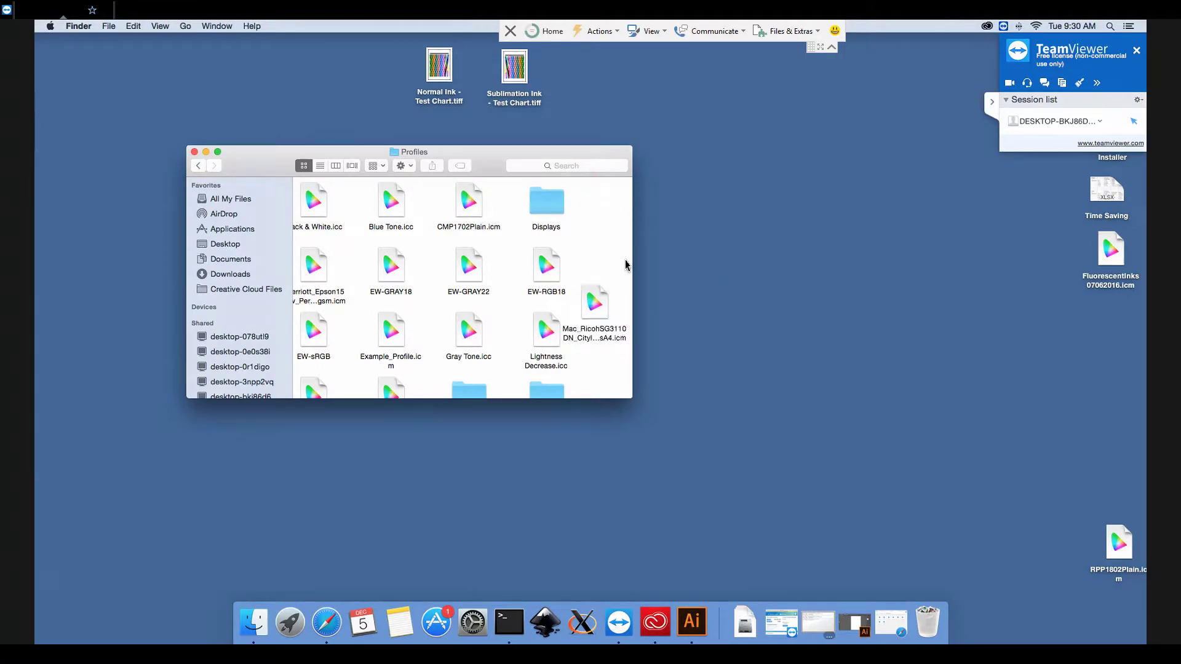
click(194, 153)
drag(440, 191, 705, 339)
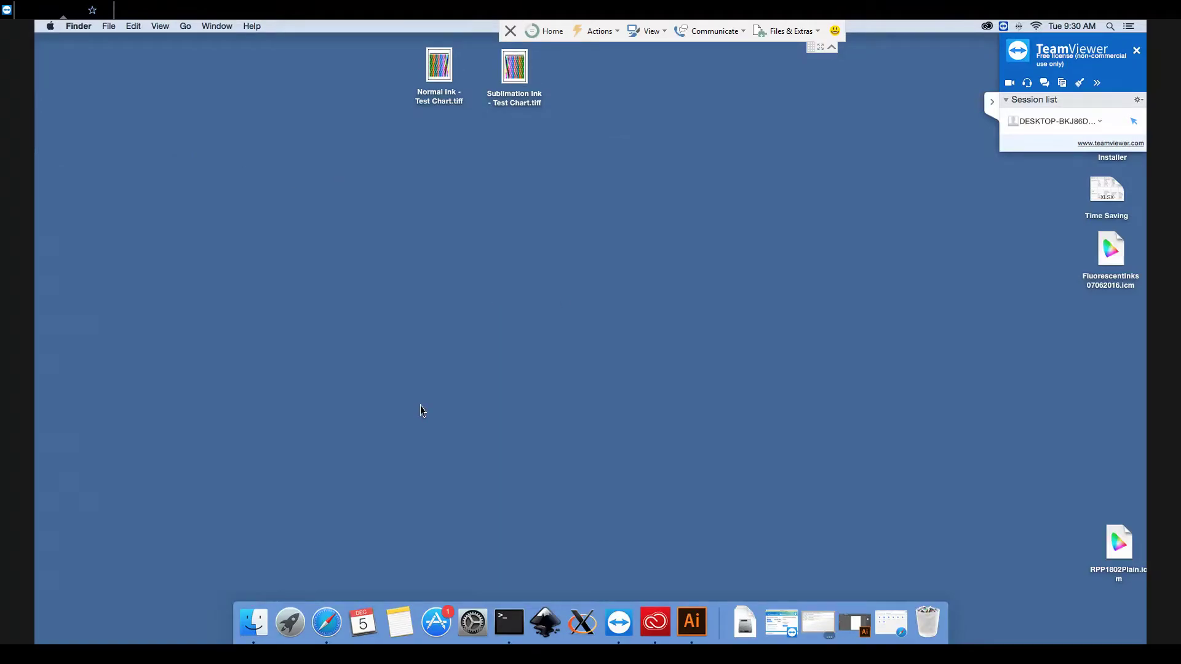
Open Print for the Notes note with Example Ricoh as printer and full details shown
click(406, 636)
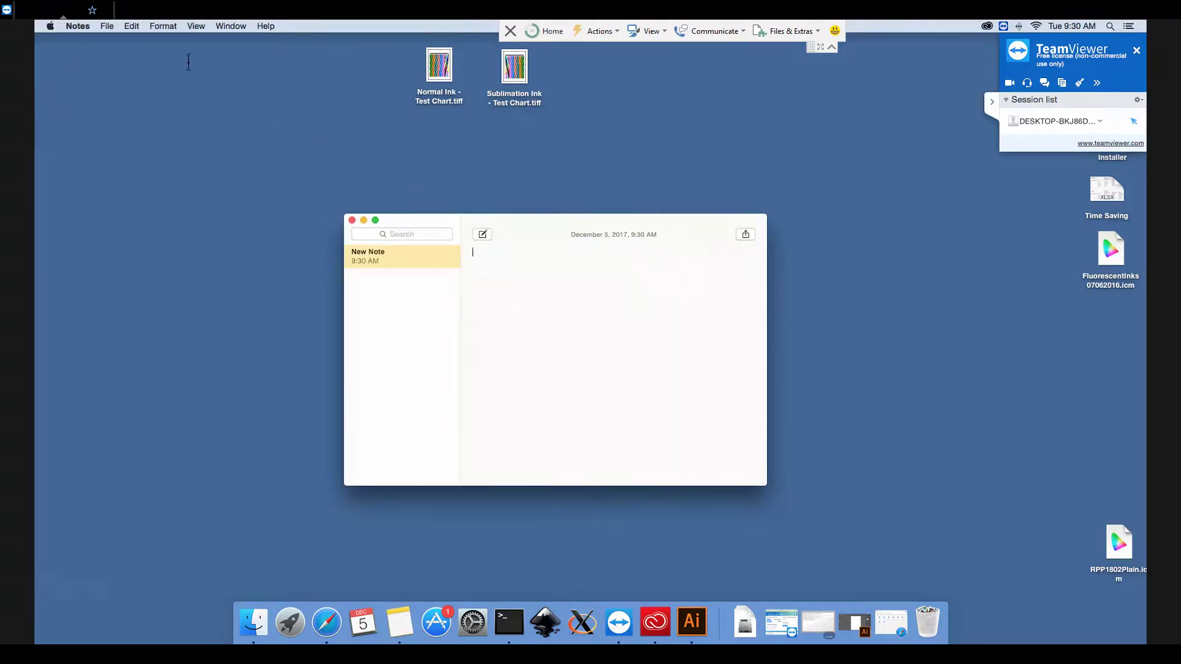
click(107, 26)
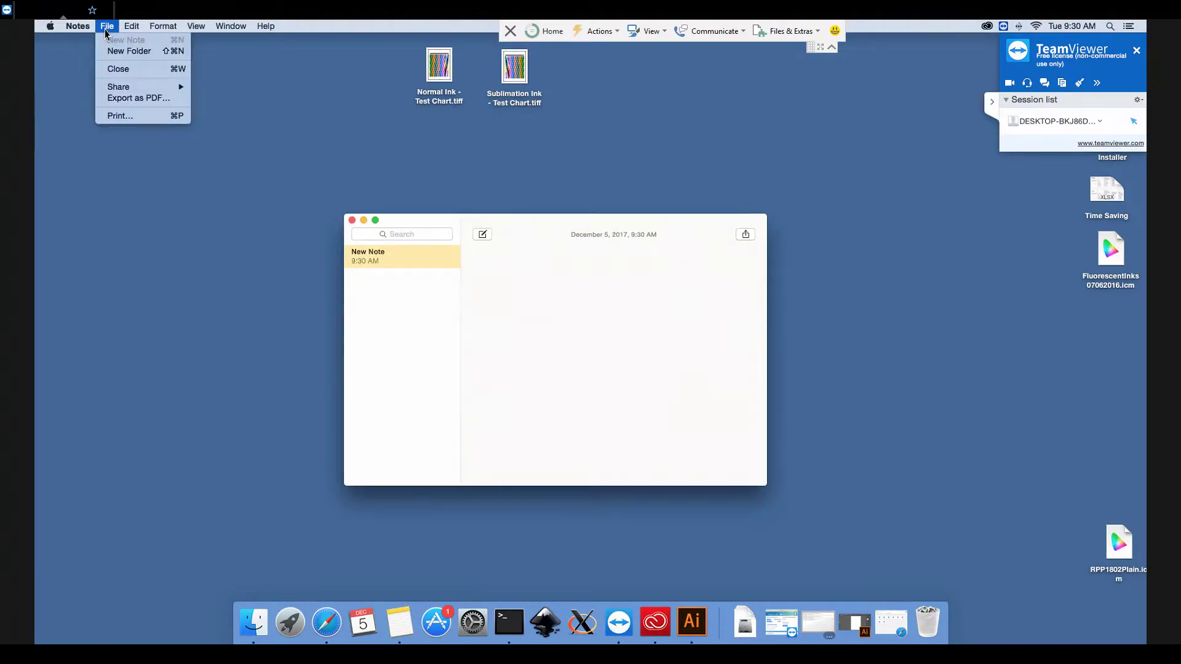
click(137, 121)
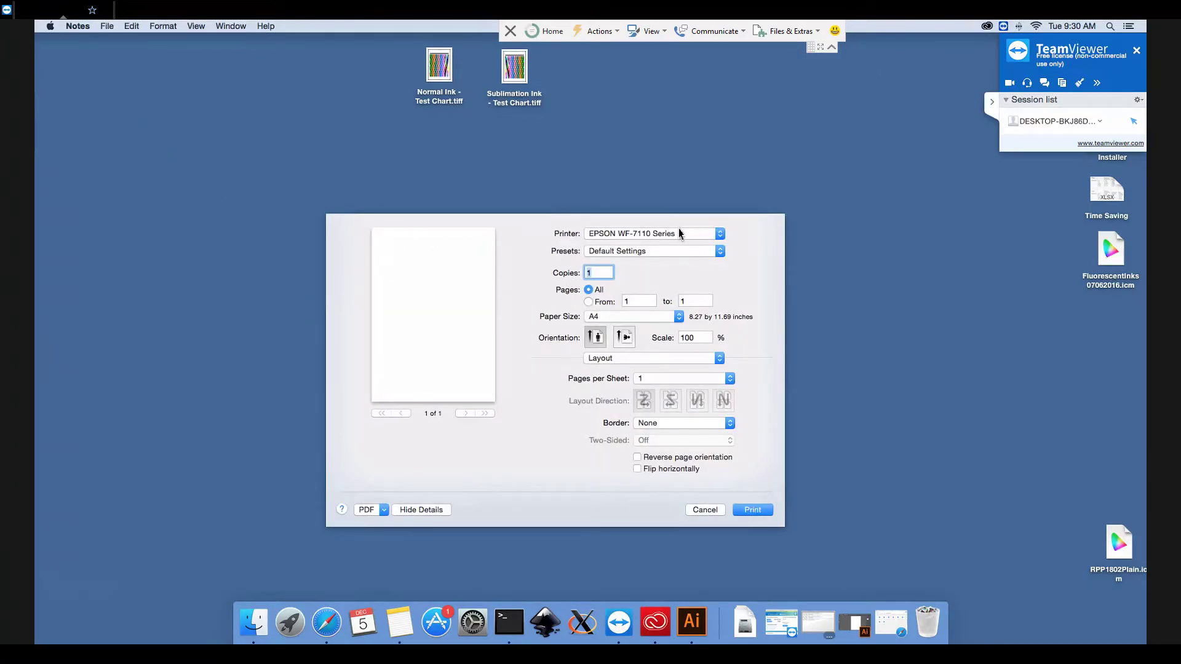
click(682, 237)
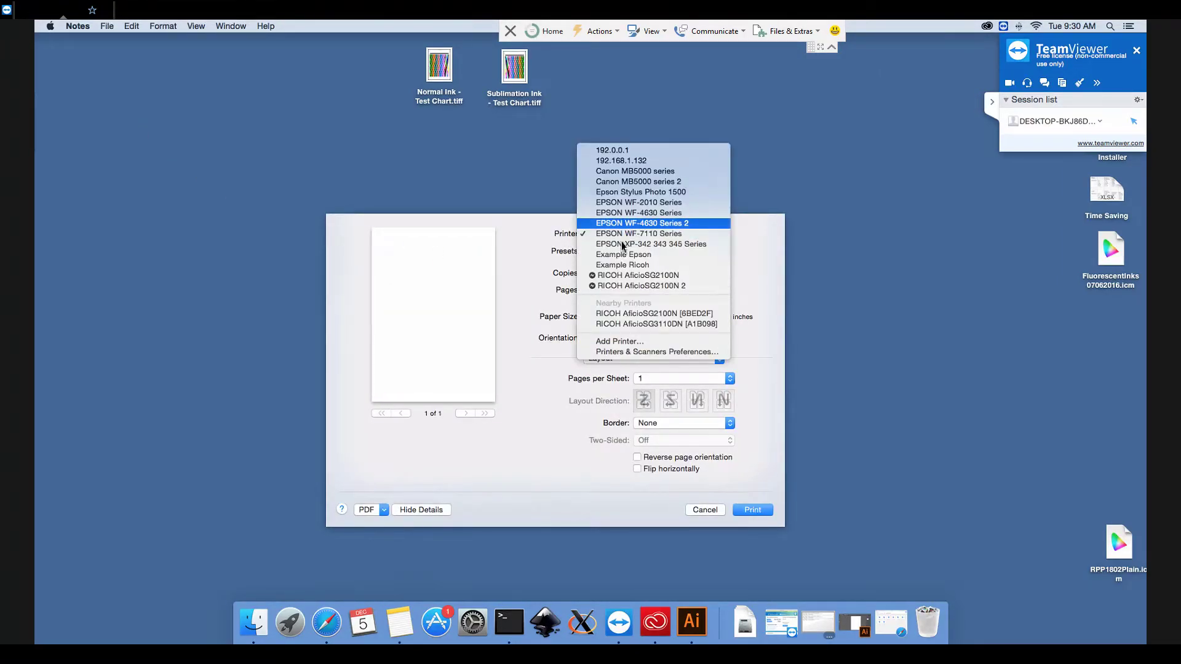
click(633, 264)
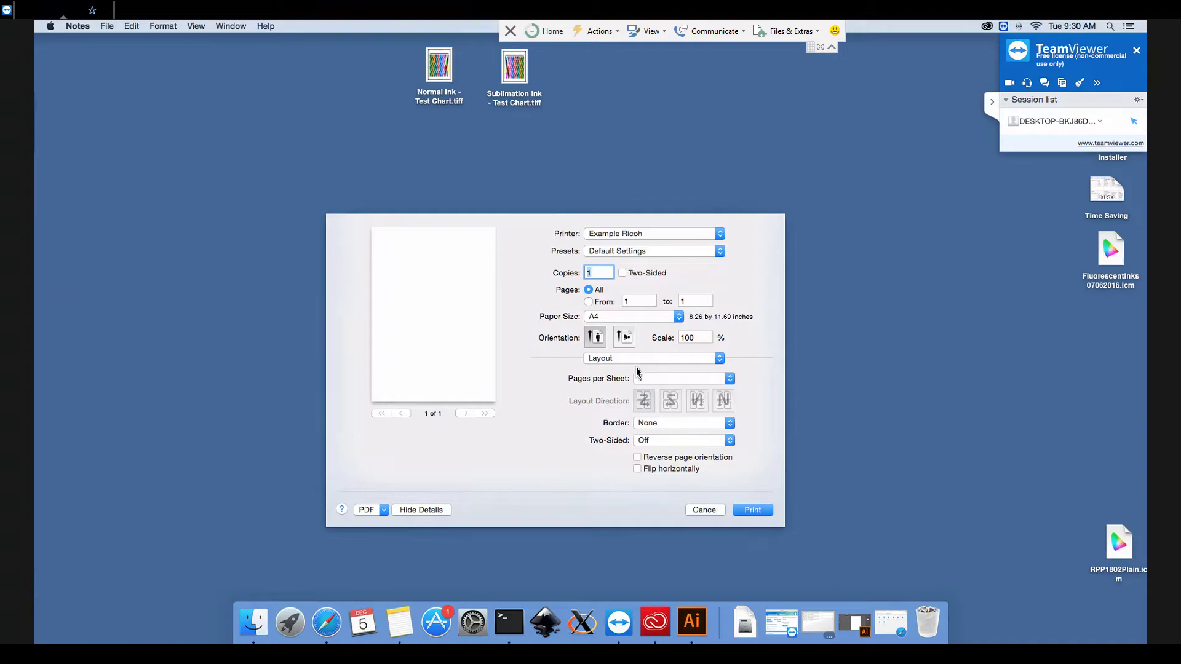
click(421, 510)
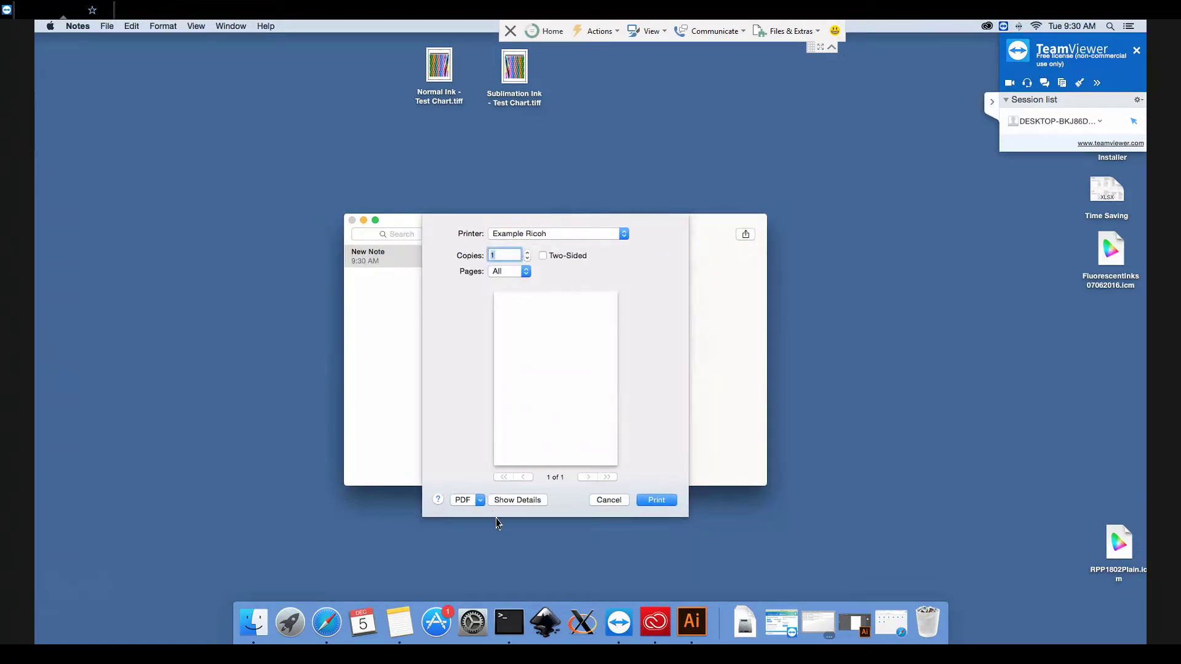
click(517, 500)
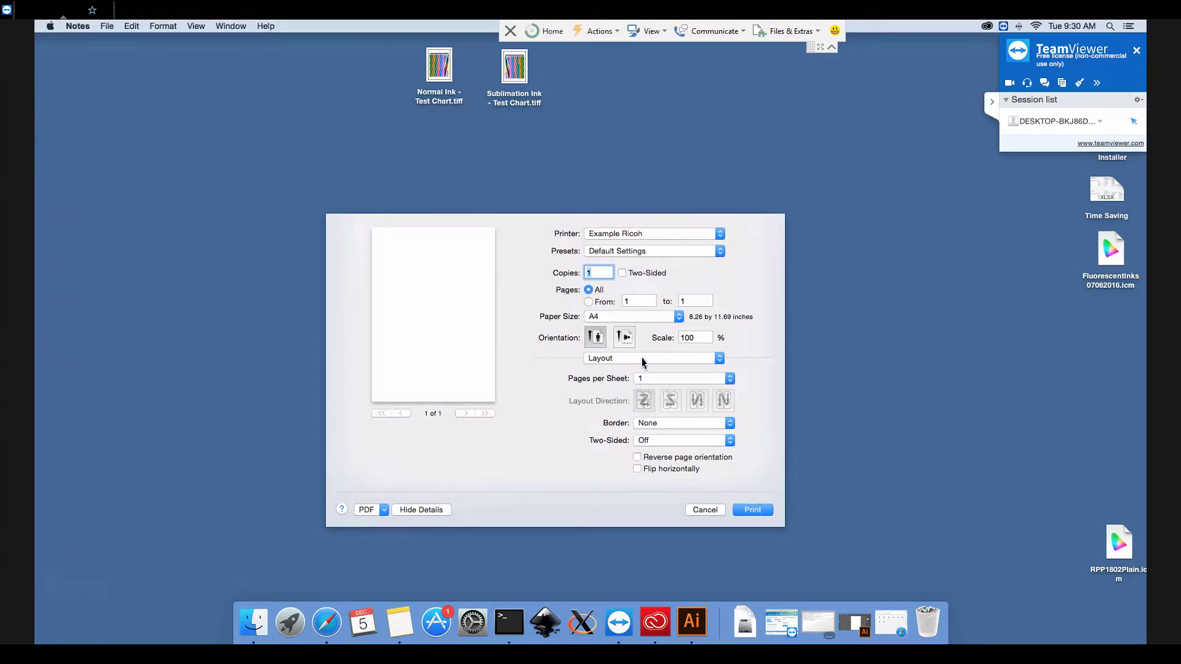
Set Color Matching to ColorSync with the Mac_RicohSG3110DN_CityInkExpressA4.icm profile
click(644, 357)
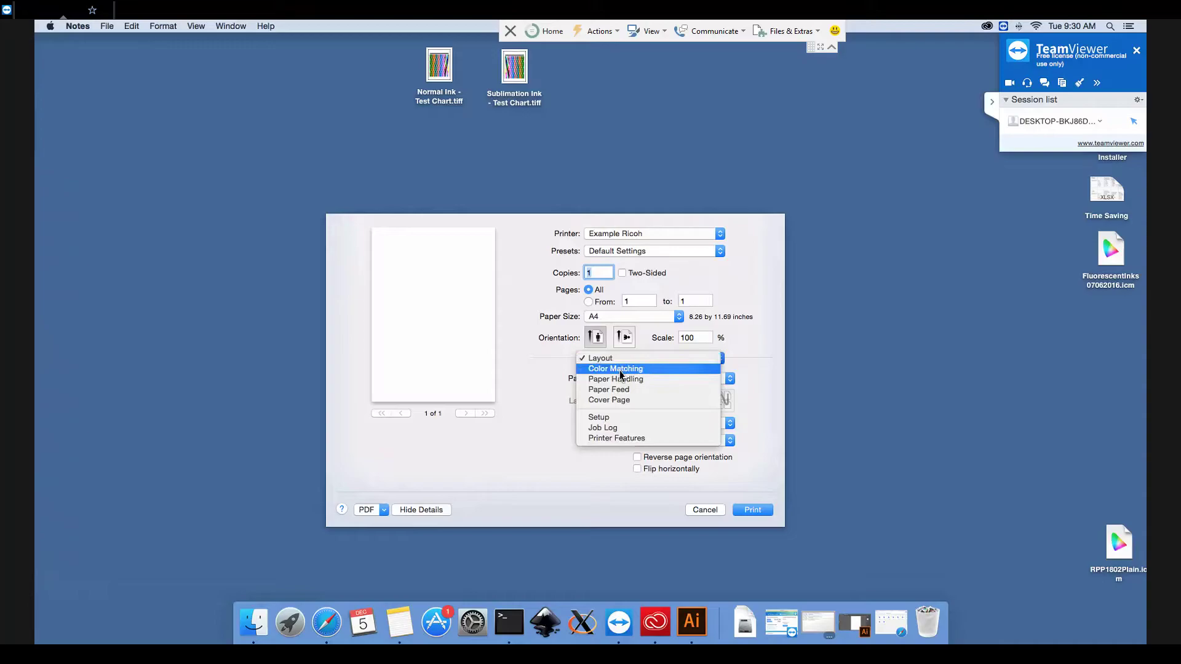
click(621, 370)
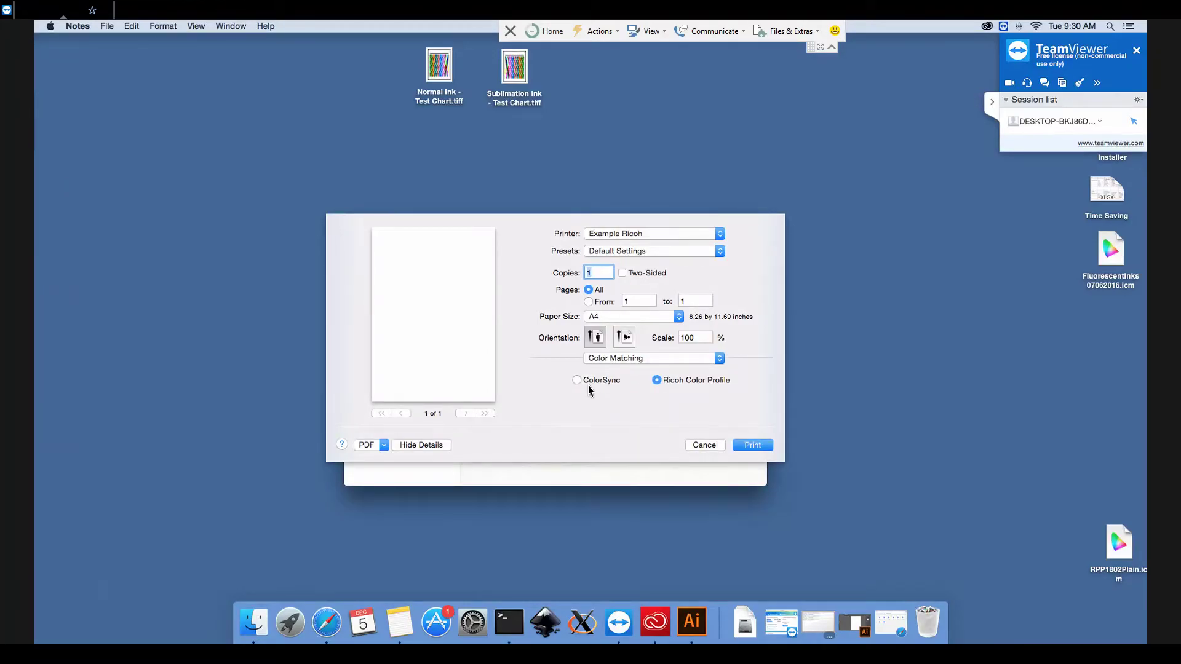
click(589, 382)
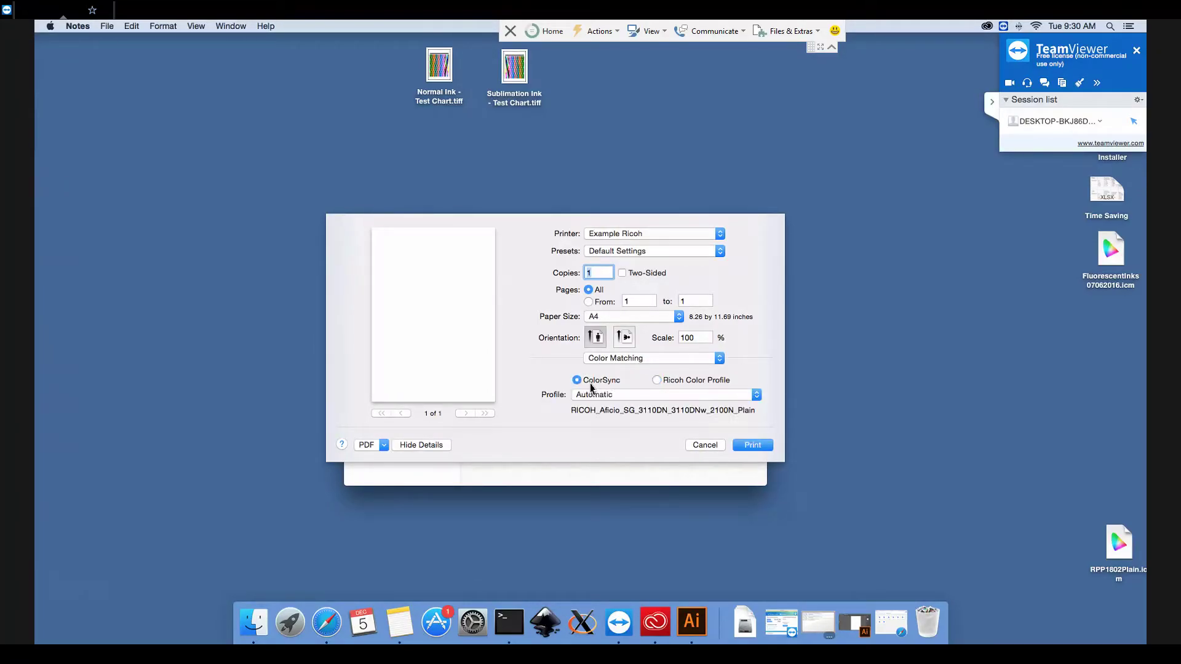
click(648, 396)
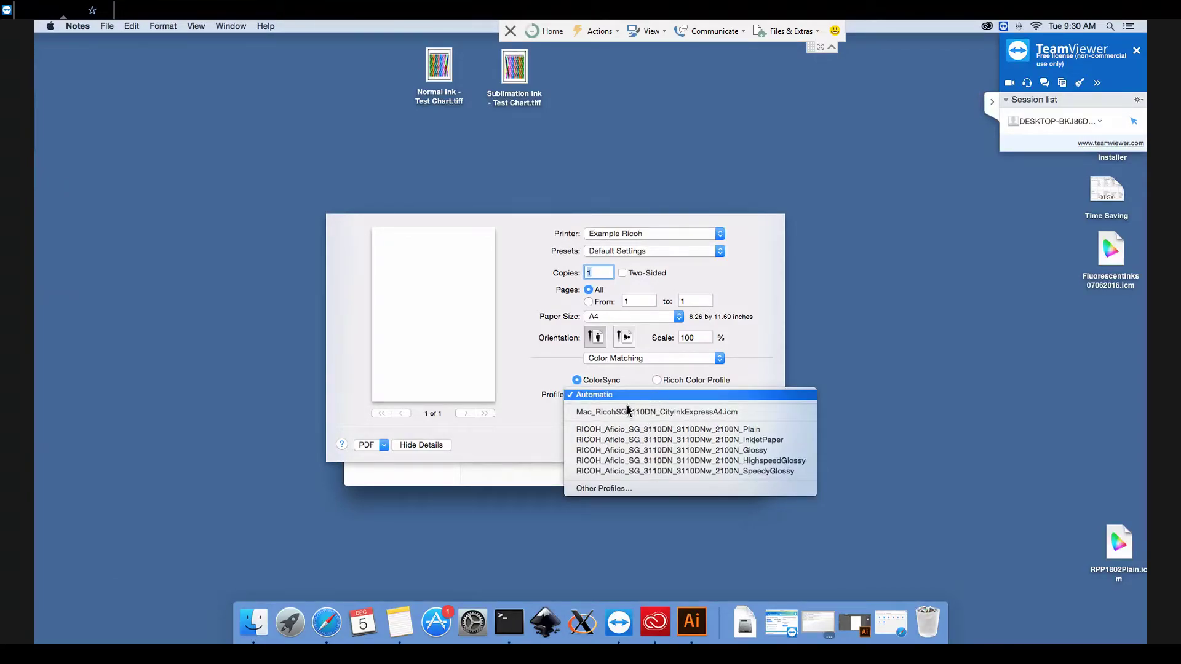
click(600, 492)
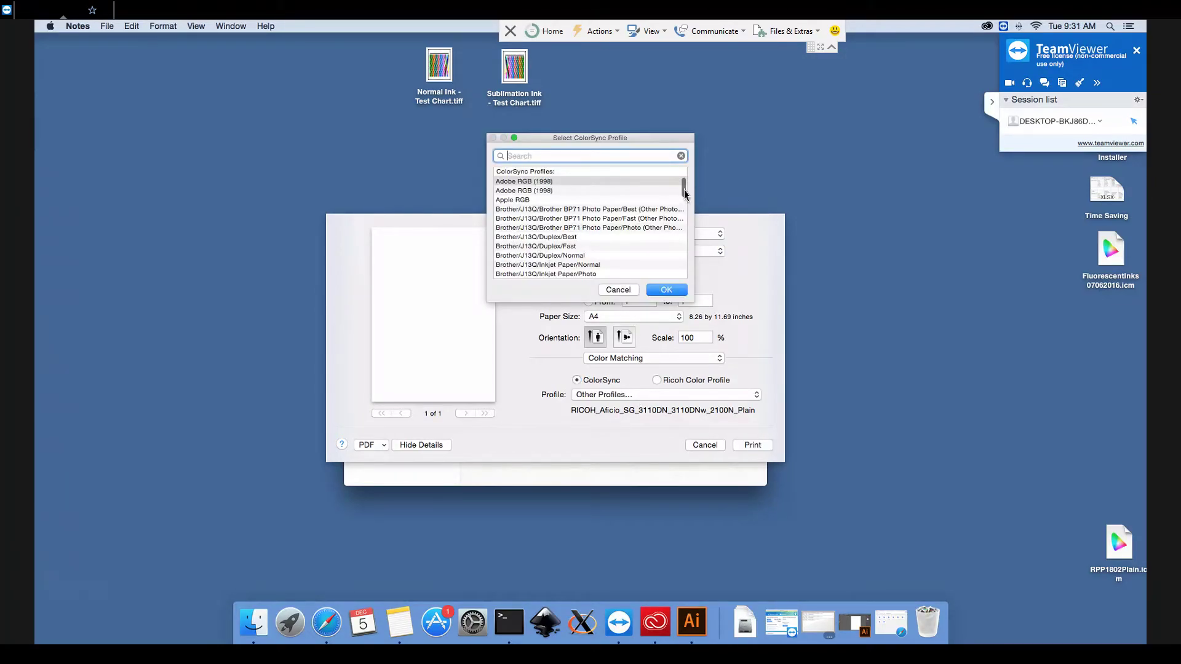
drag(685, 196, 685, 229)
click(560, 234)
double_click(560, 233)
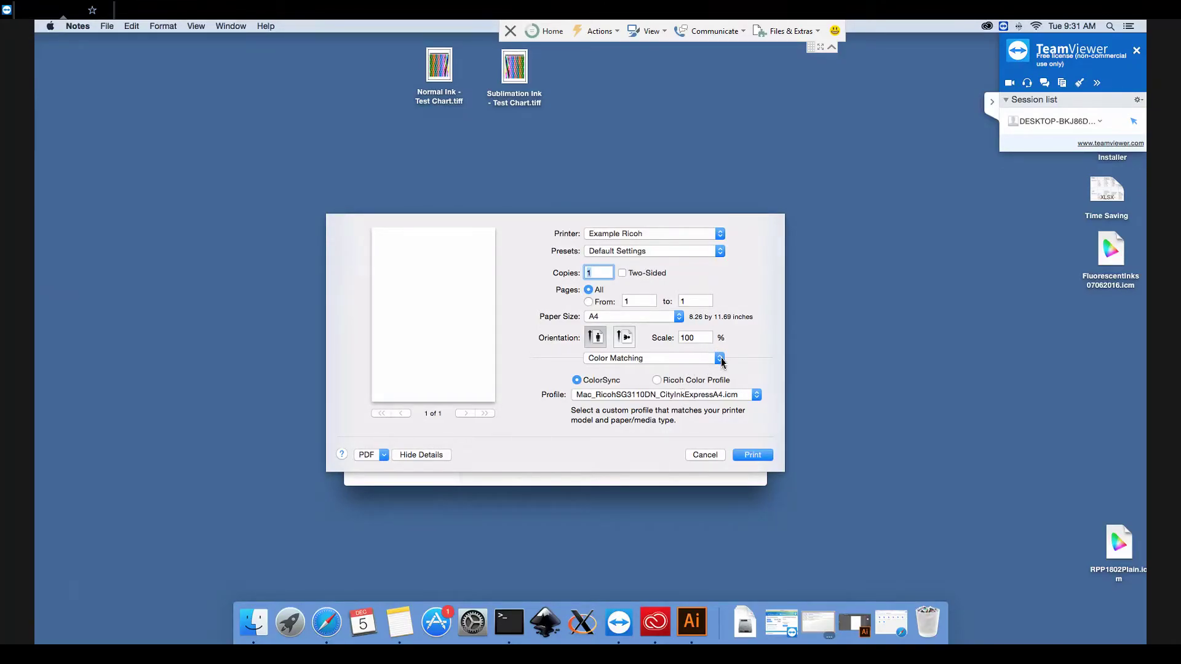
In the Setup pane, set Print Mode to Glossy paper-Super high quality
click(720, 359)
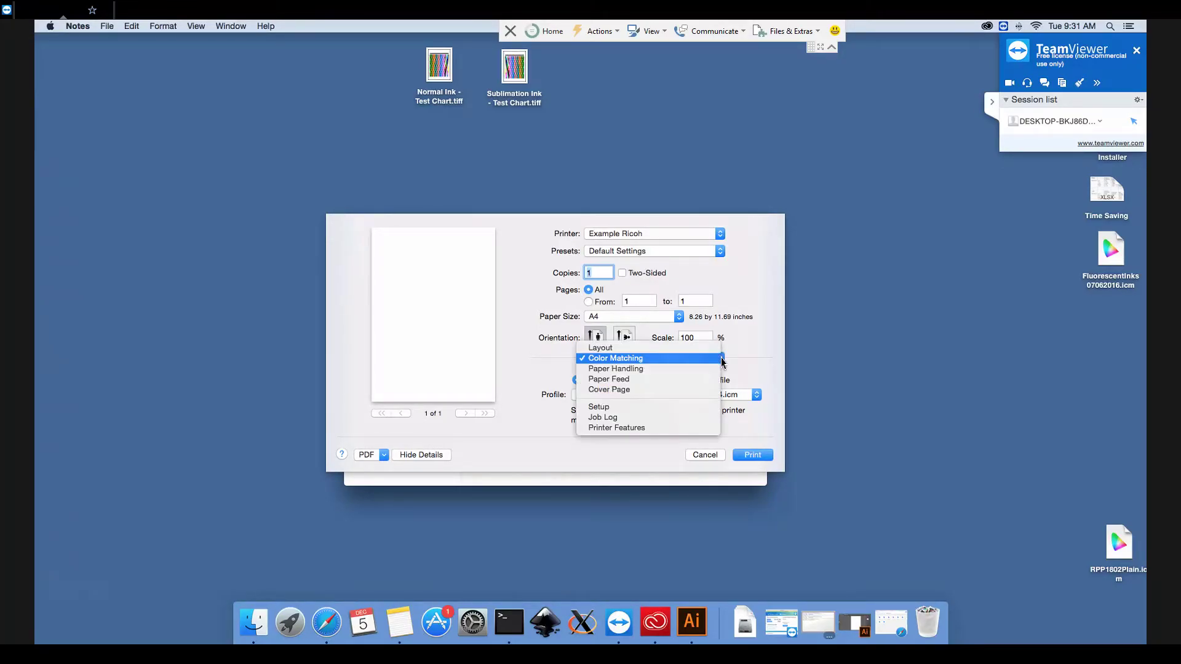
click(616, 408)
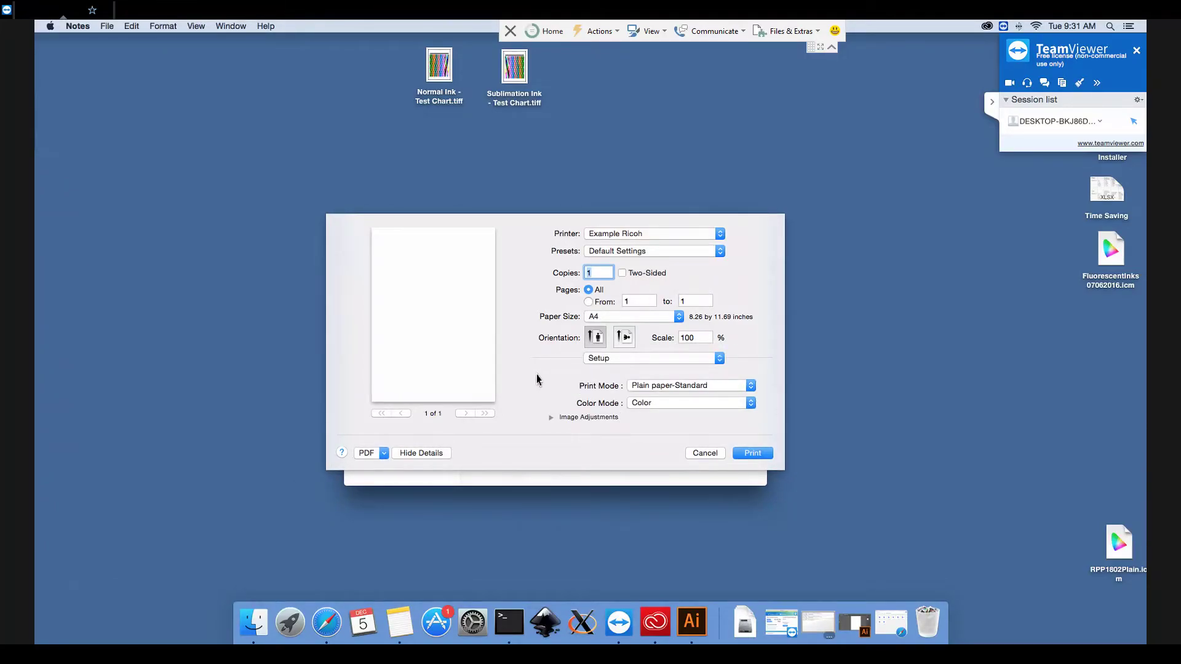
click(687, 392)
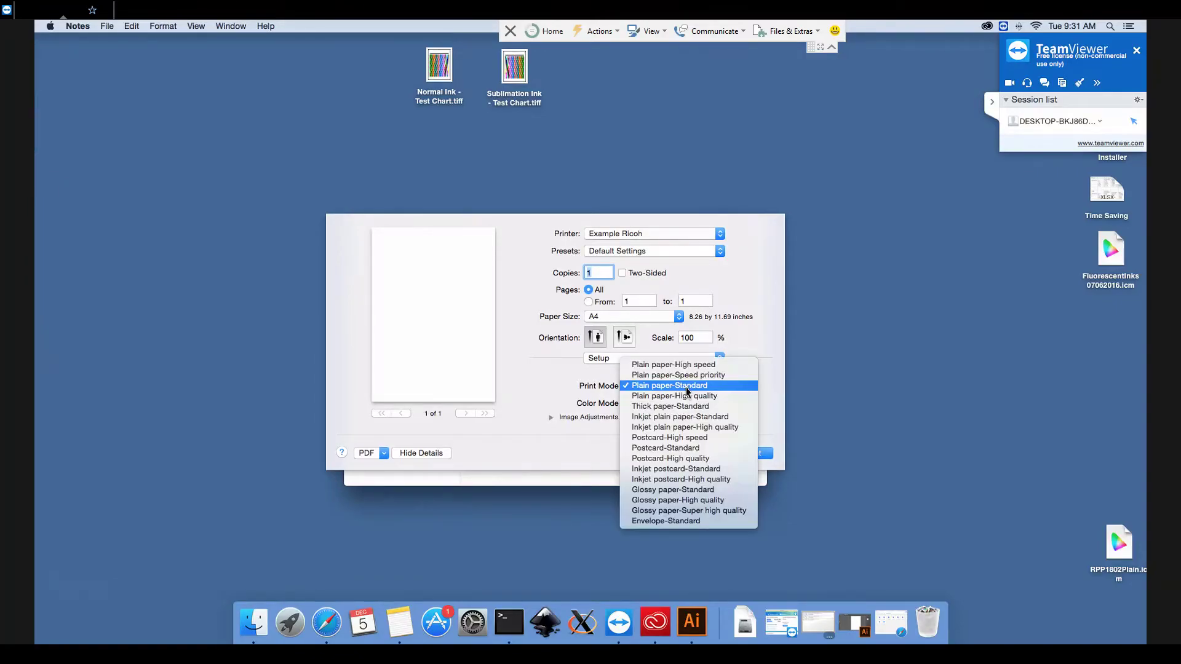
click(702, 511)
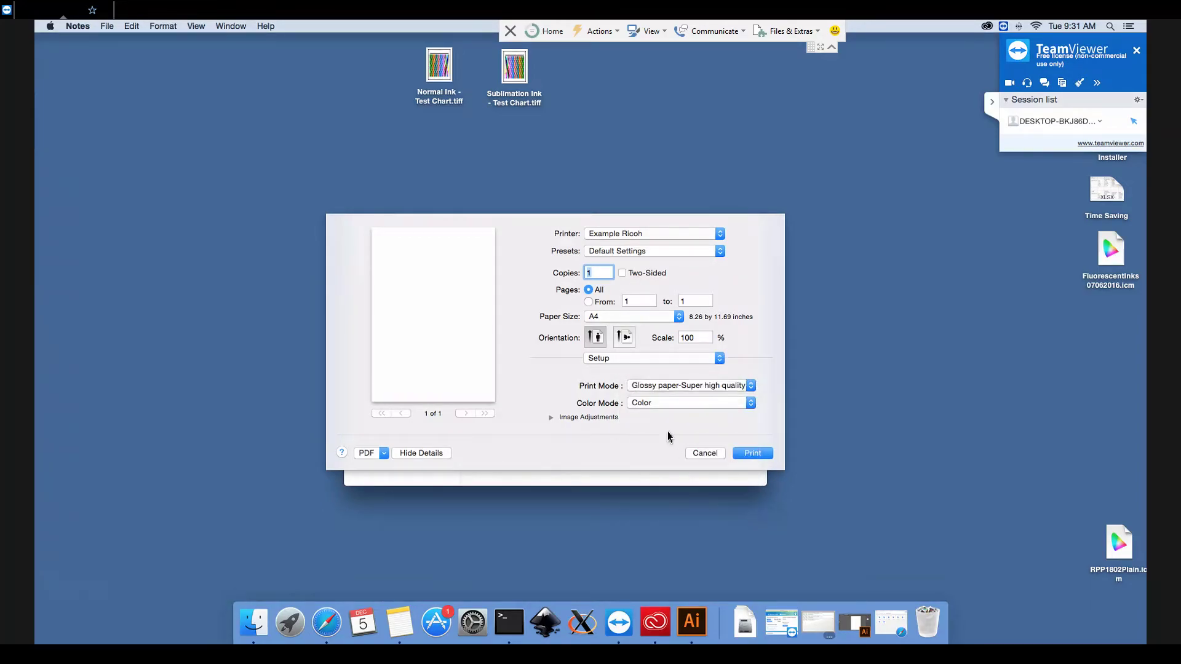
Turn on Flip horizontally in the Layout pane
click(718, 359)
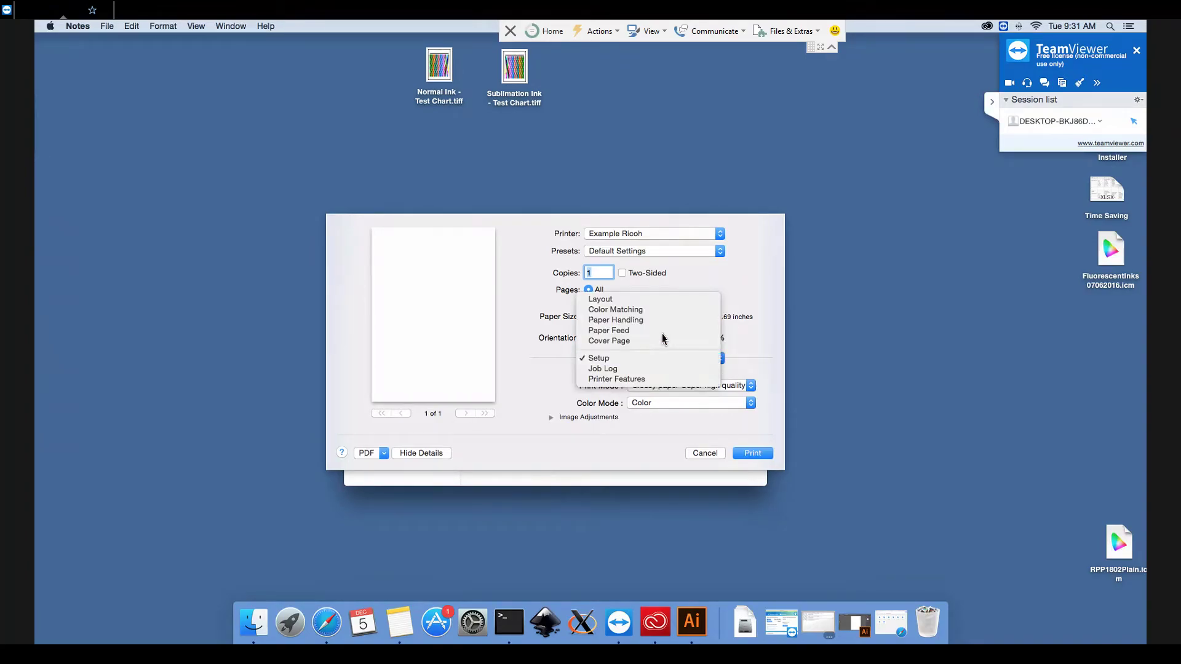
click(644, 302)
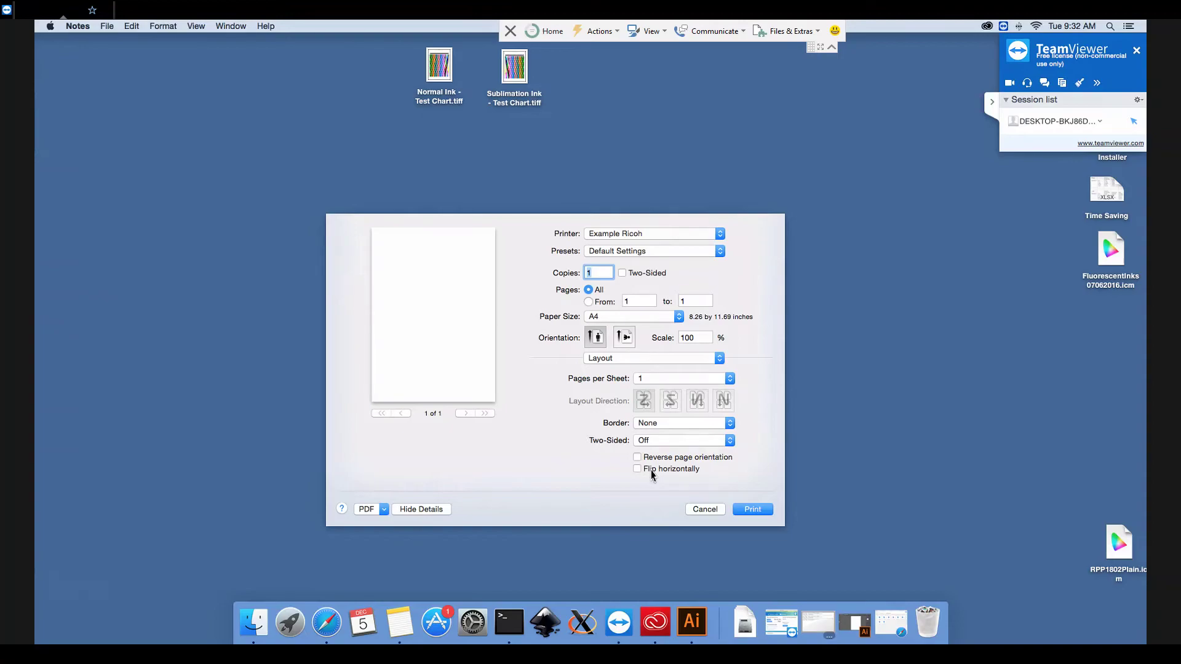
click(651, 475)
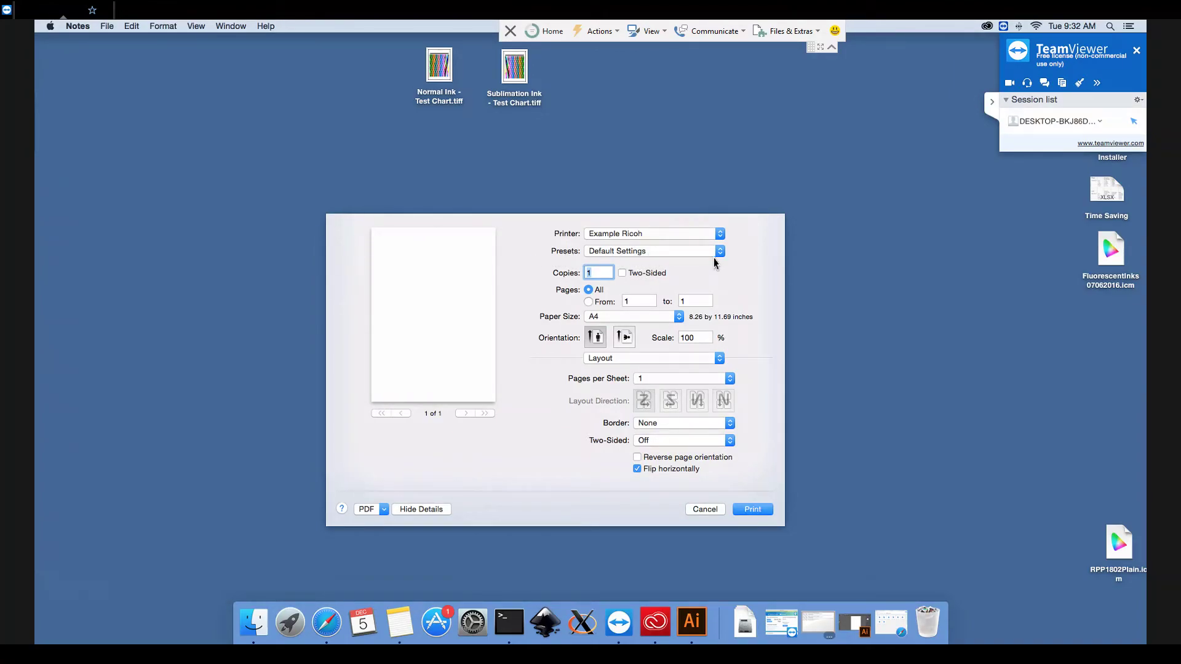
Save the current print settings as the 'CityInkExpress Sublimation' preset and keep it active
click(718, 253)
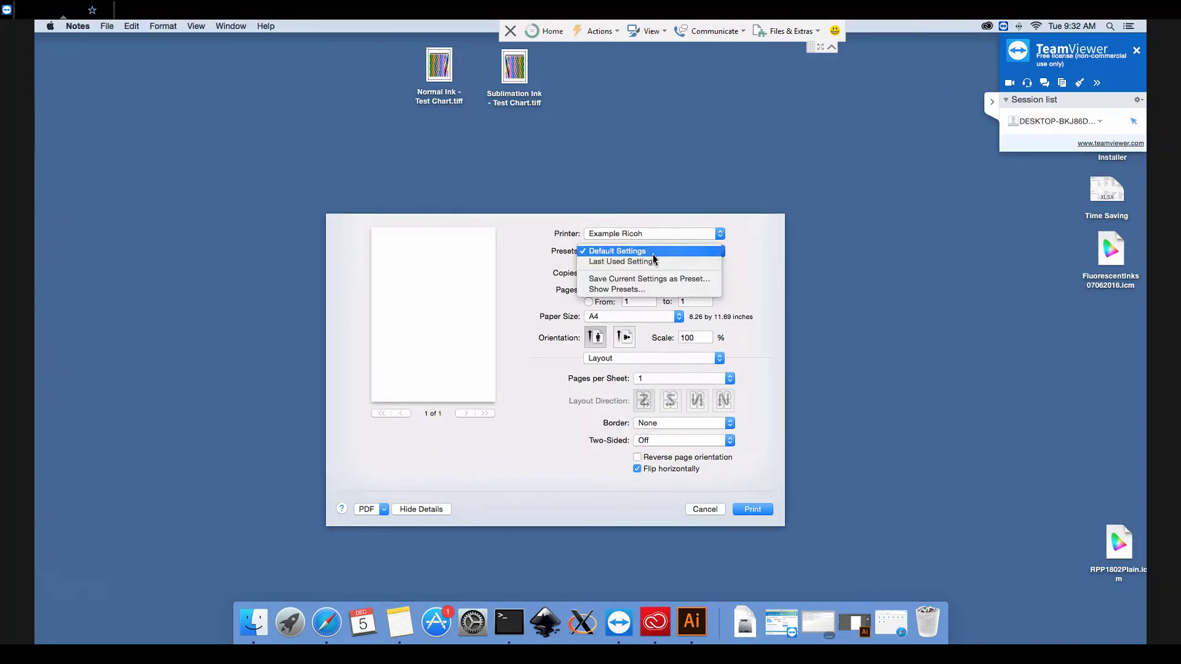
click(661, 284)
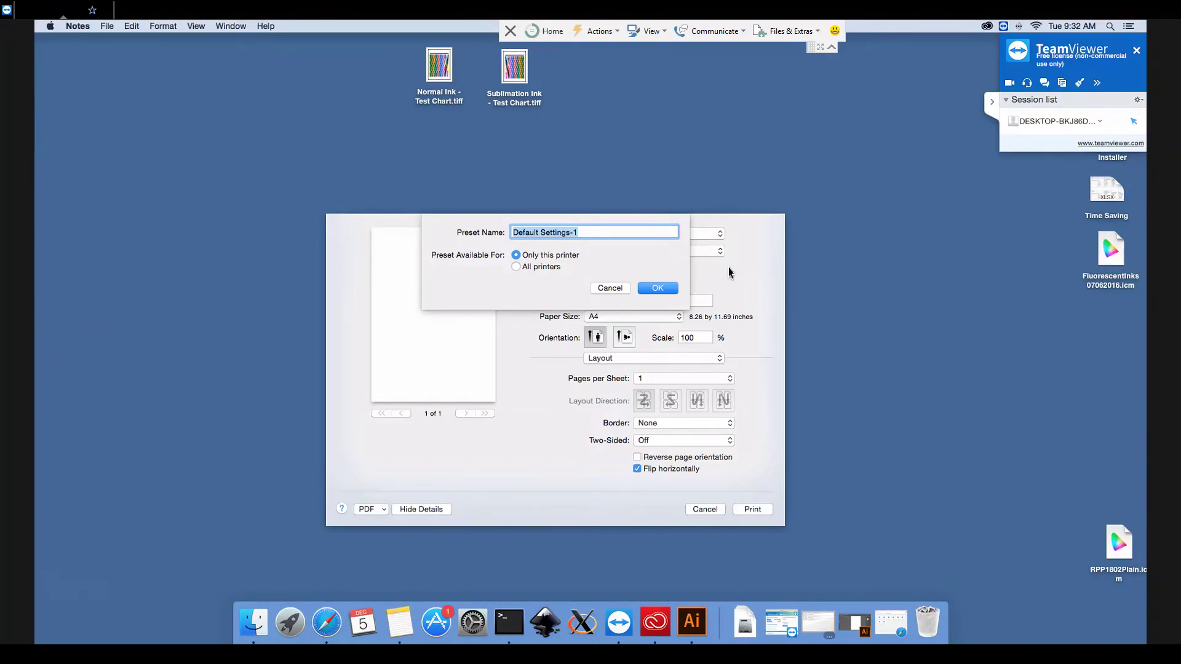
text(CityInkExpress Sublimation)
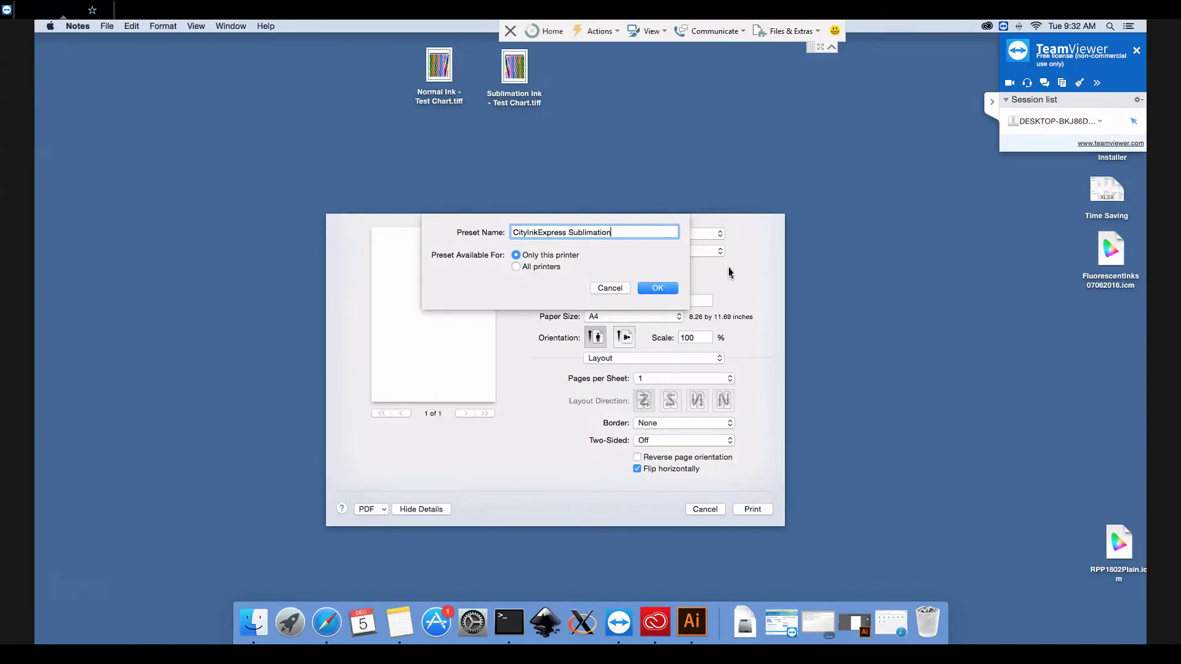
click(672, 293)
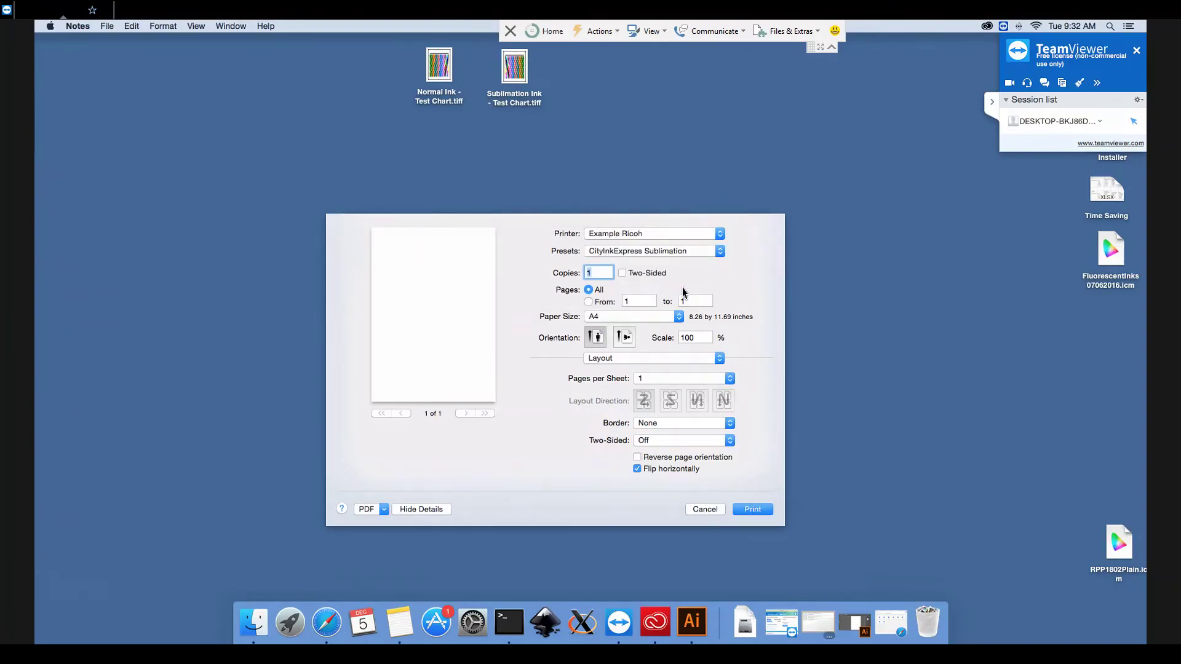
click(705, 252)
click(704, 252)
Cancel the current print dialog and reopen the note's Print dialog from the File menu
click(715, 511)
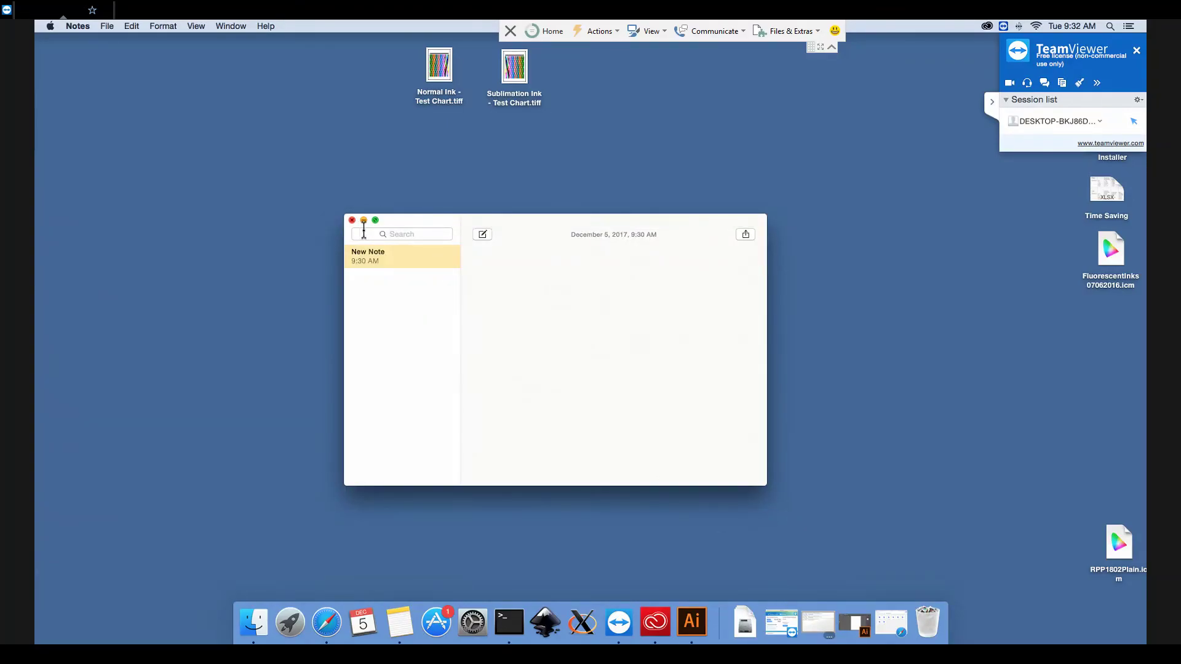
click(114, 31)
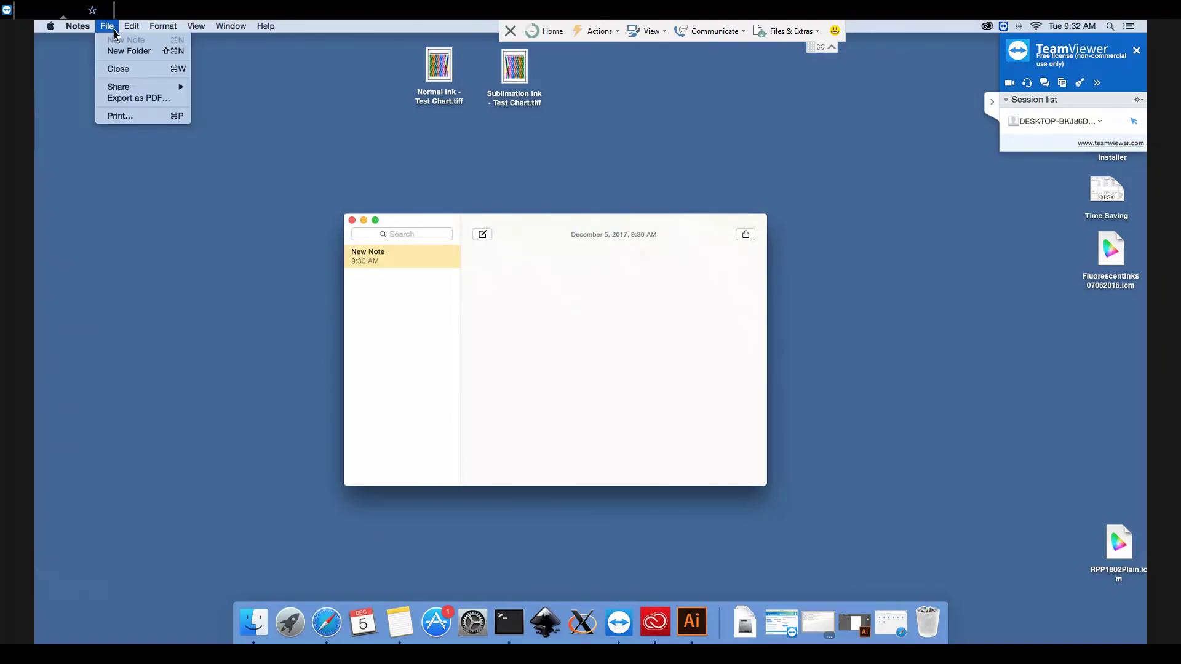
click(121, 126)
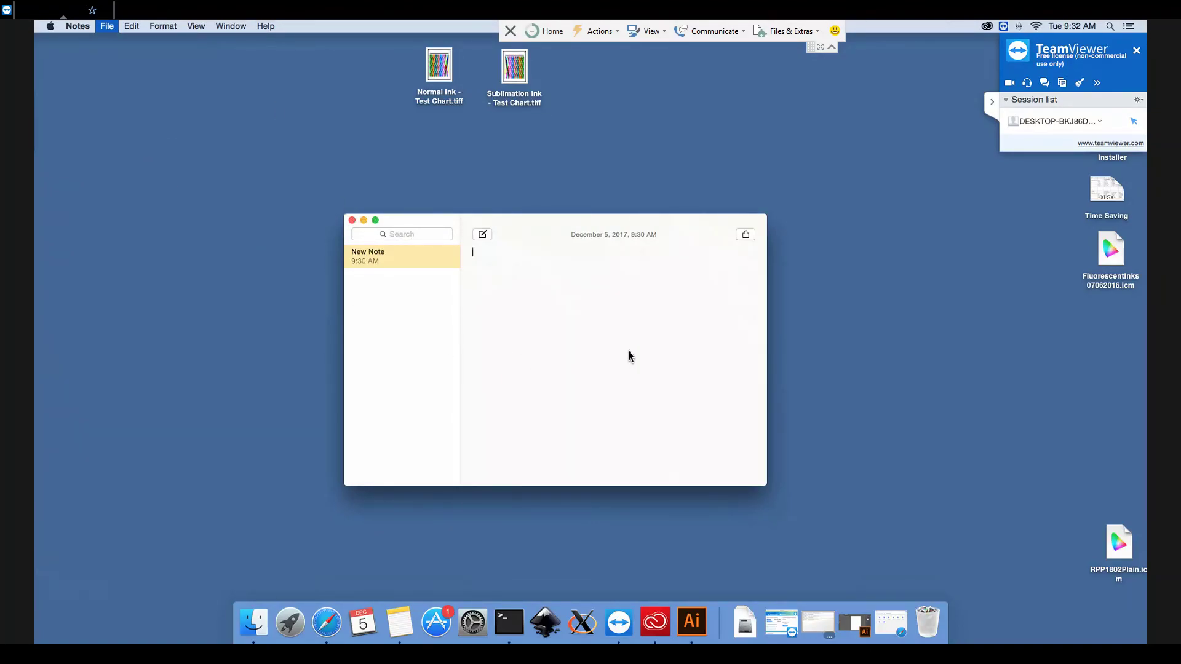
Select the Example Ricoh printer and apply the CityInkExpress Sublimation preset
click(645, 252)
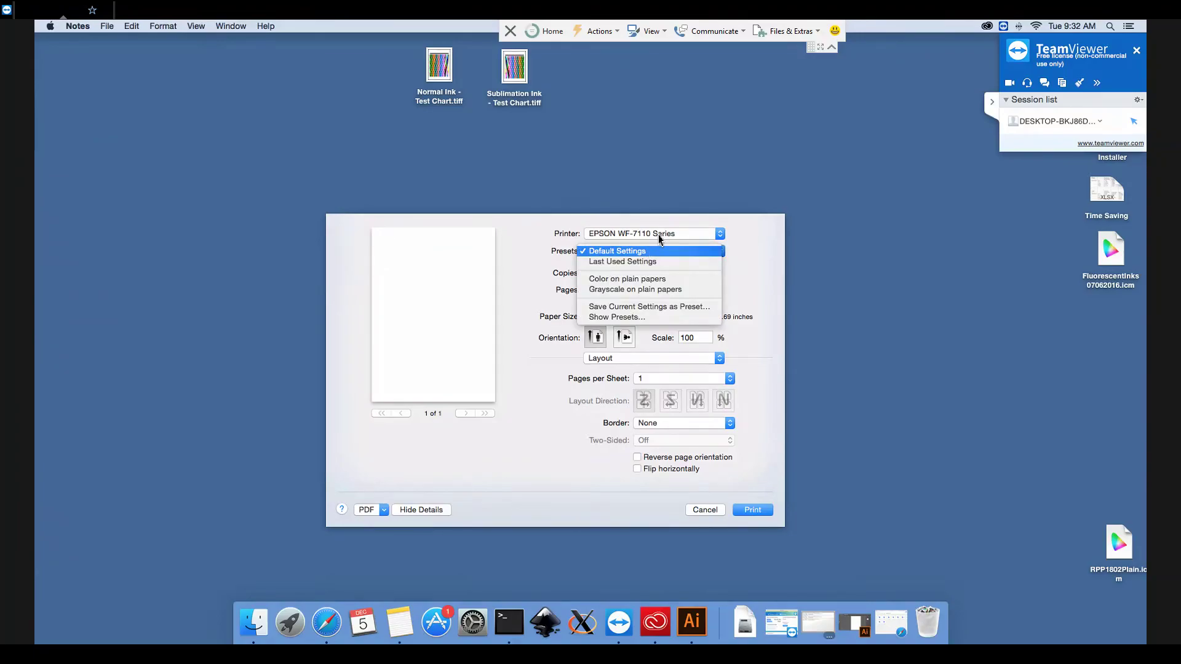
click(658, 237)
click(658, 233)
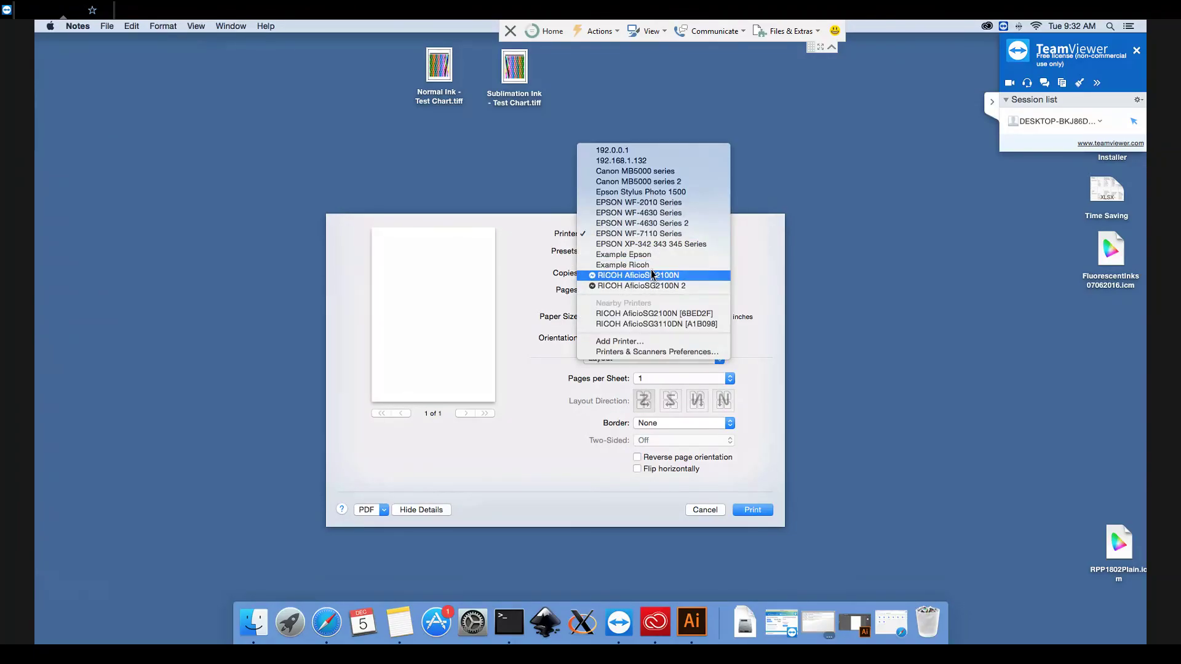
click(652, 264)
click(666, 251)
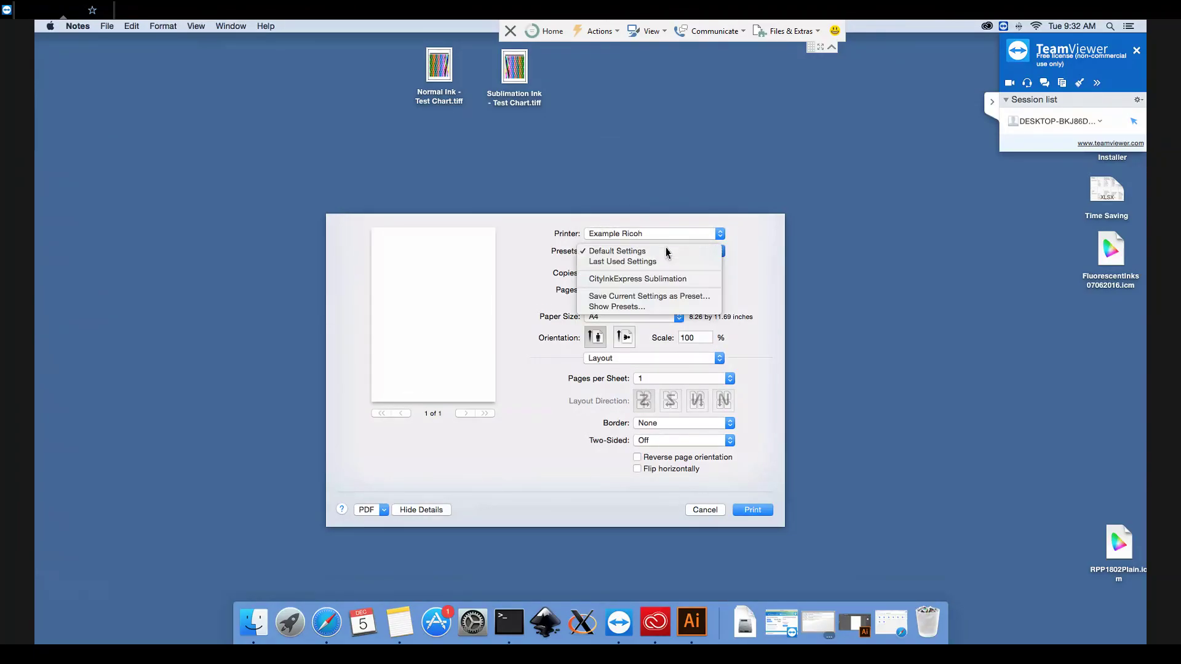
click(657, 279)
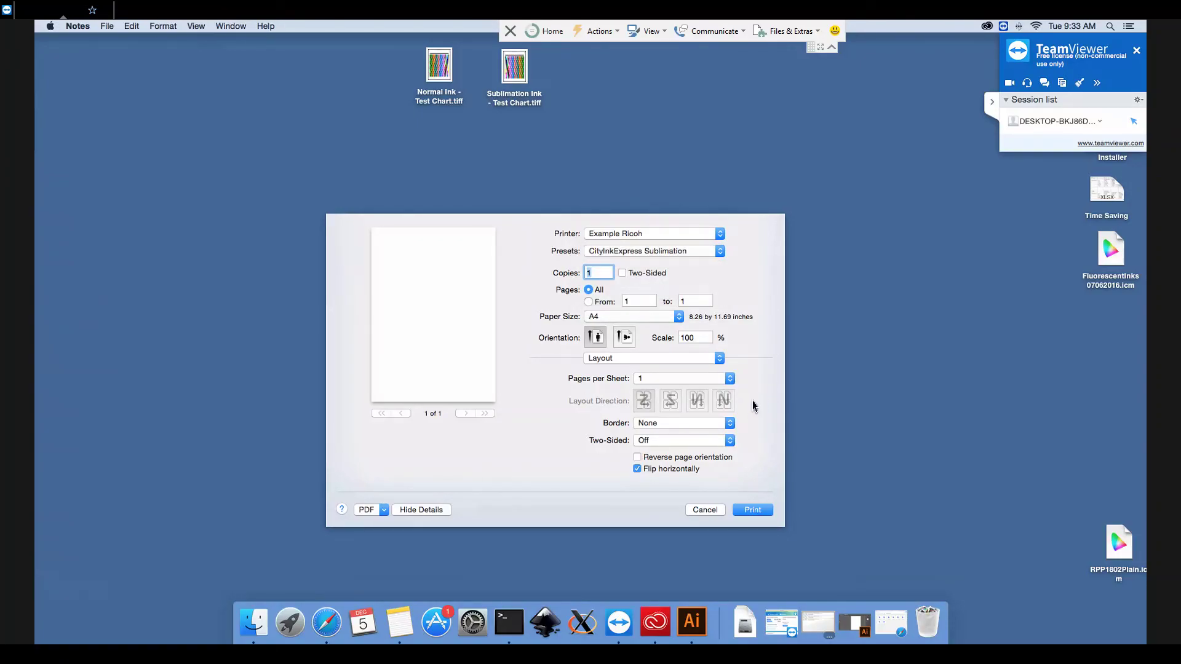
Verify the preset's Color Matching profile and Setup print mode, then cancel without printing
click(676, 358)
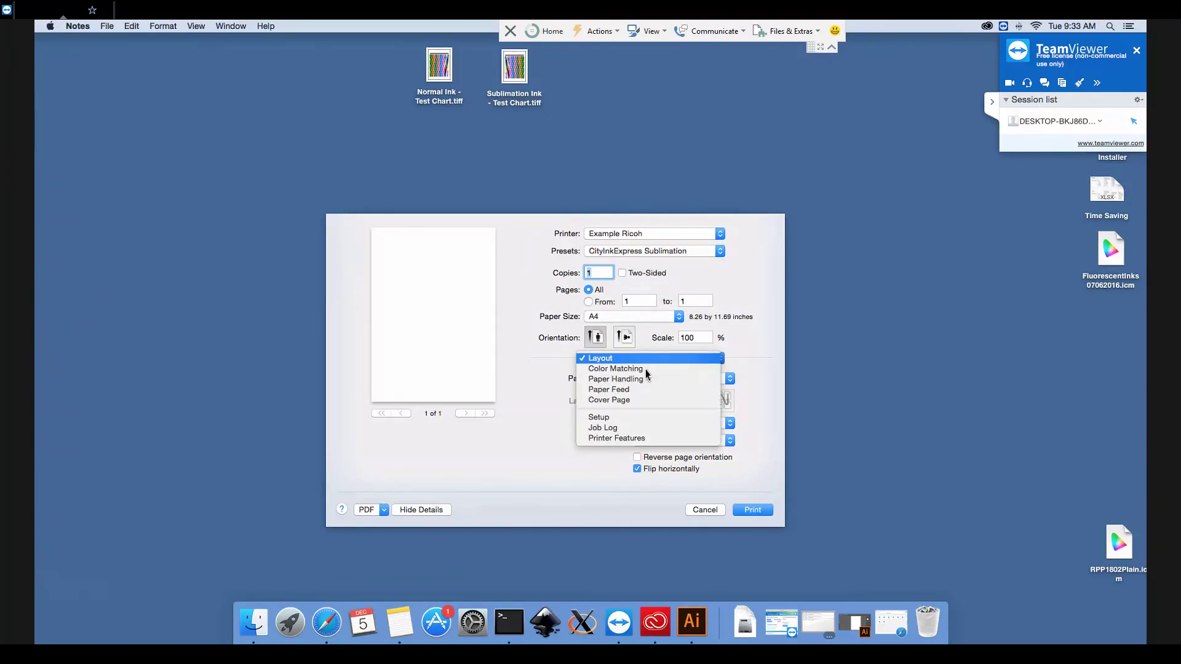
click(645, 369)
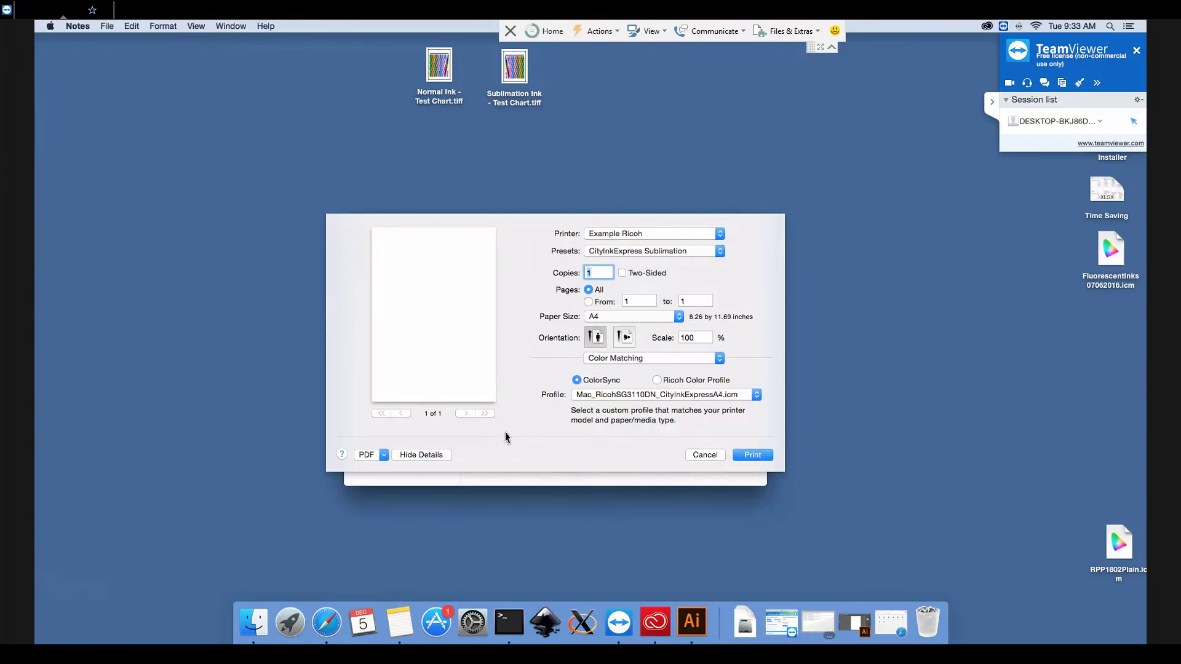
click(648, 367)
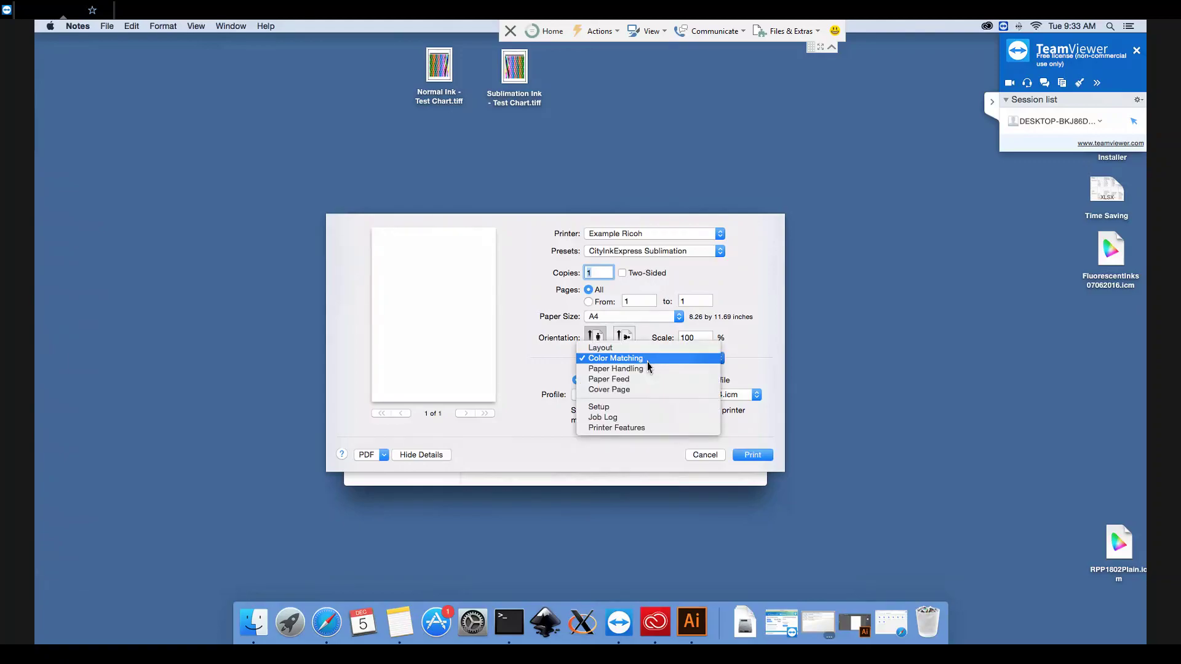
click(640, 407)
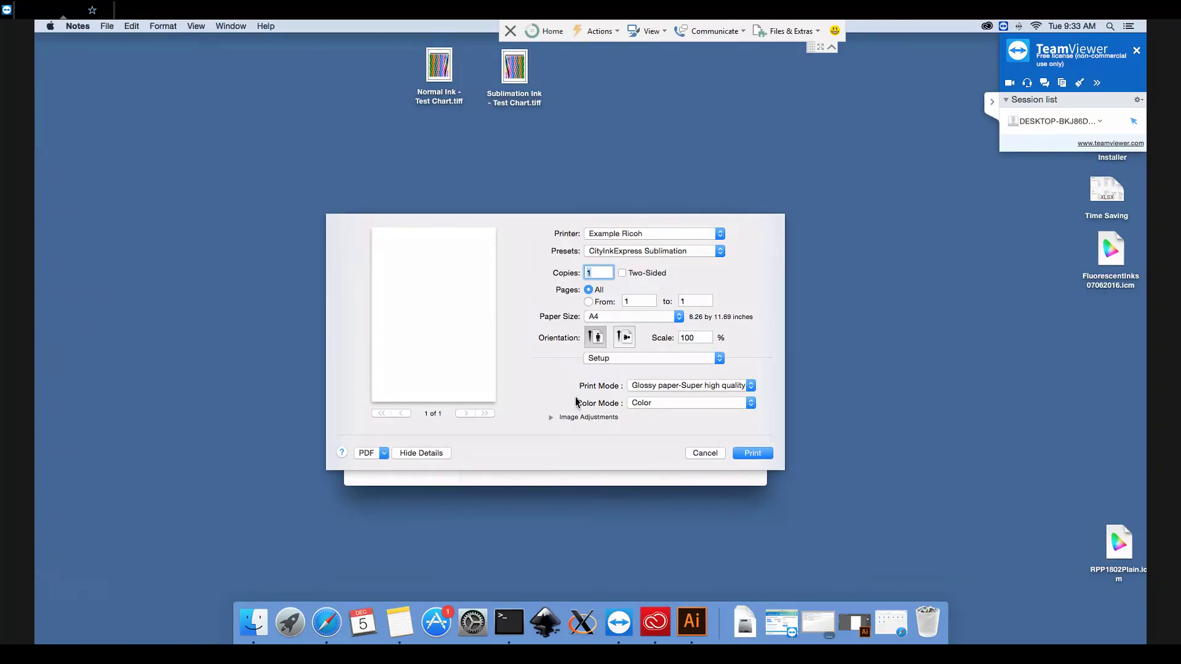
click(702, 457)
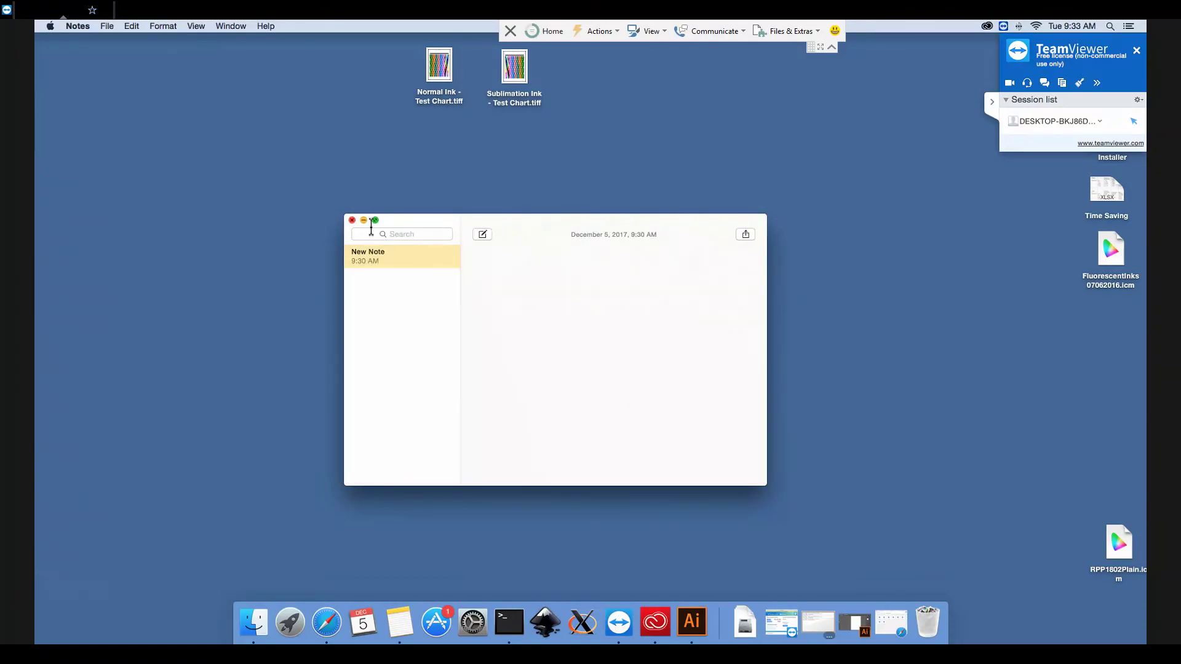
Close the Notes window, revealing the desktop with the test chart files and profiles
click(356, 222)
drag(356, 222, 676, 347)
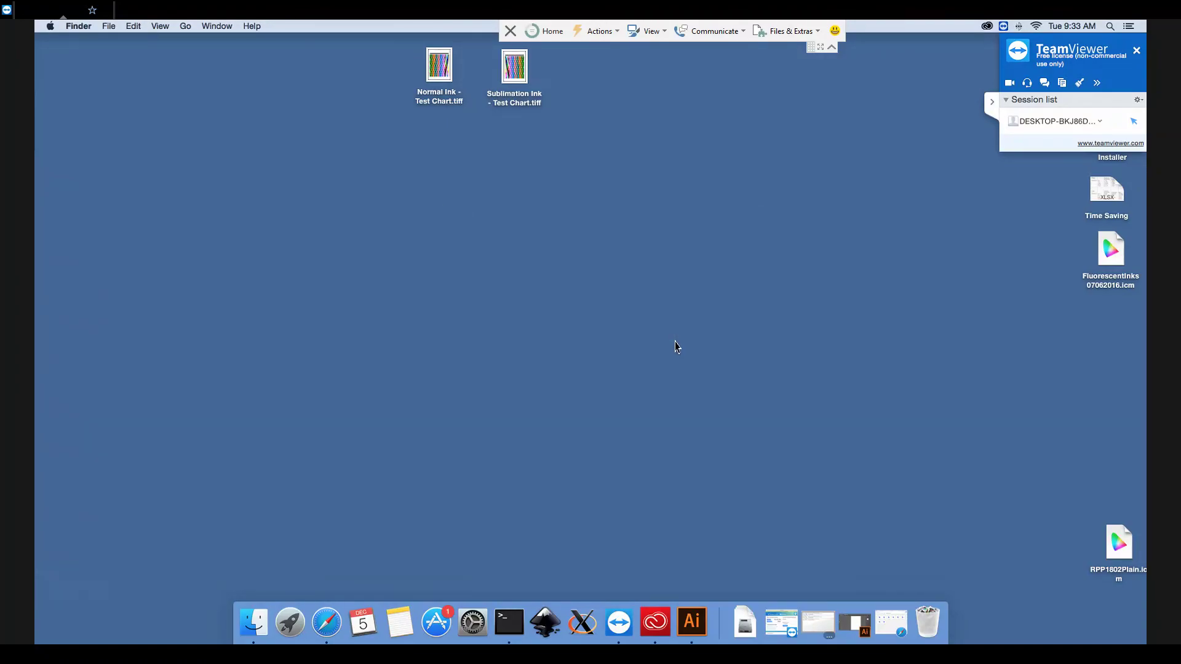